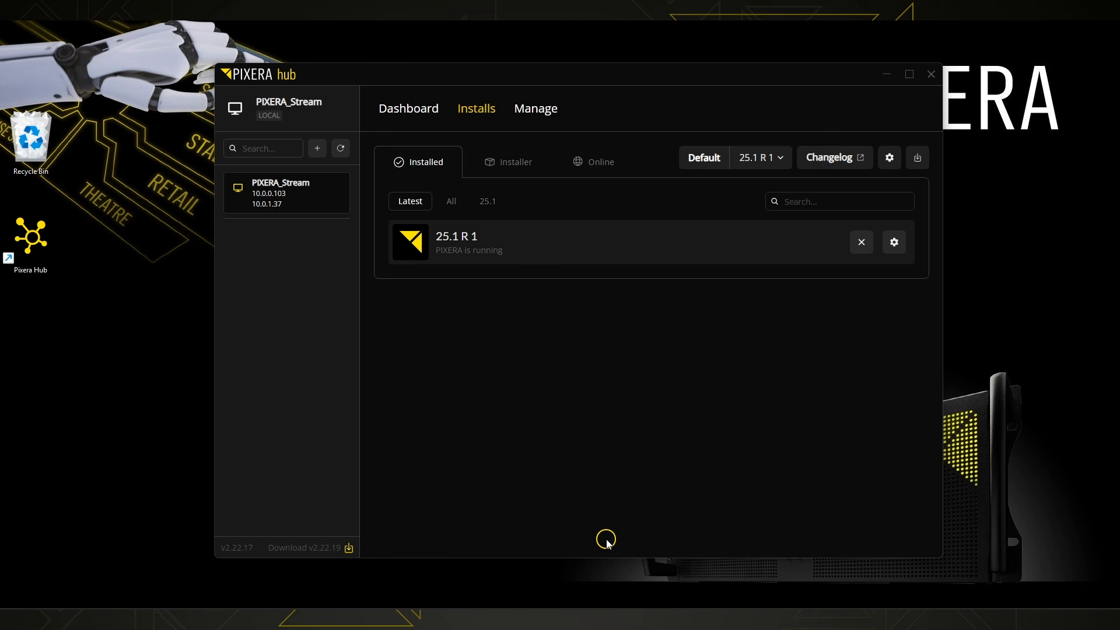
Switch to Pixera and look through the Screens, Mapping, Compositing and Control workspaces, ending with the settings
{"action": "key", "text": "alt+Tab"}
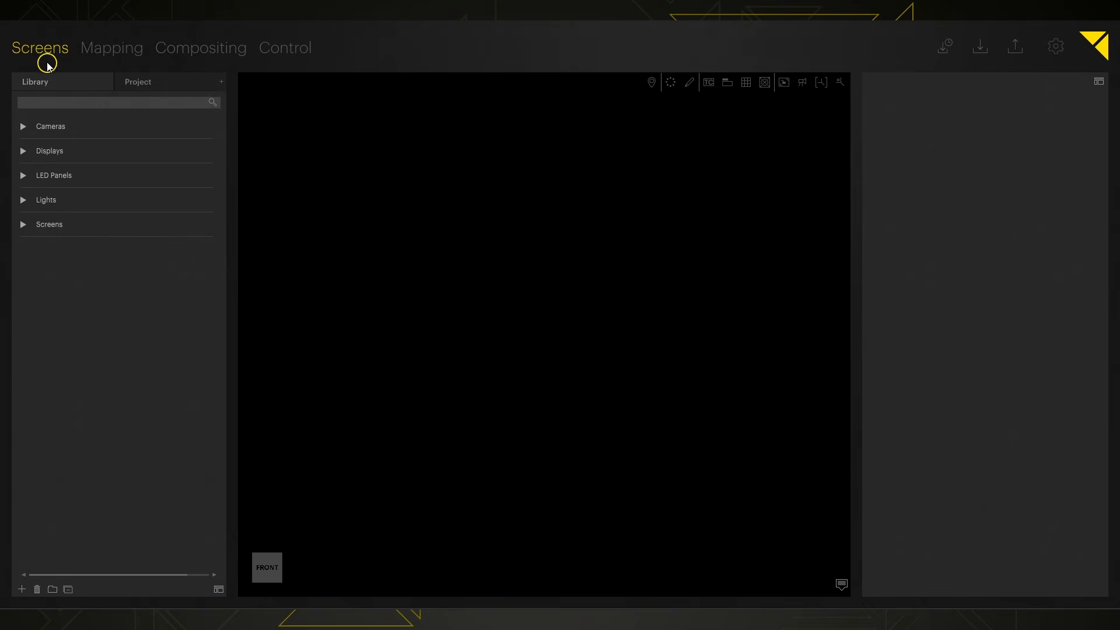
{"action": "left_click", "coordinate": [105, 46]}
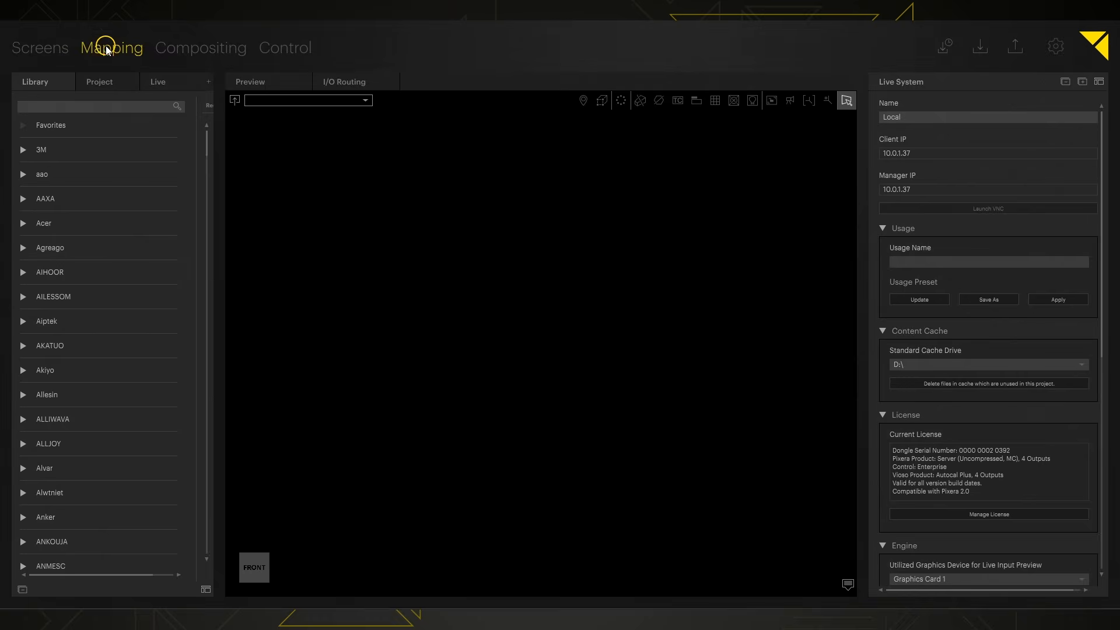
{"action": "left_click", "coordinate": [208, 48]}
{"action": "left_click", "coordinate": [280, 49]}
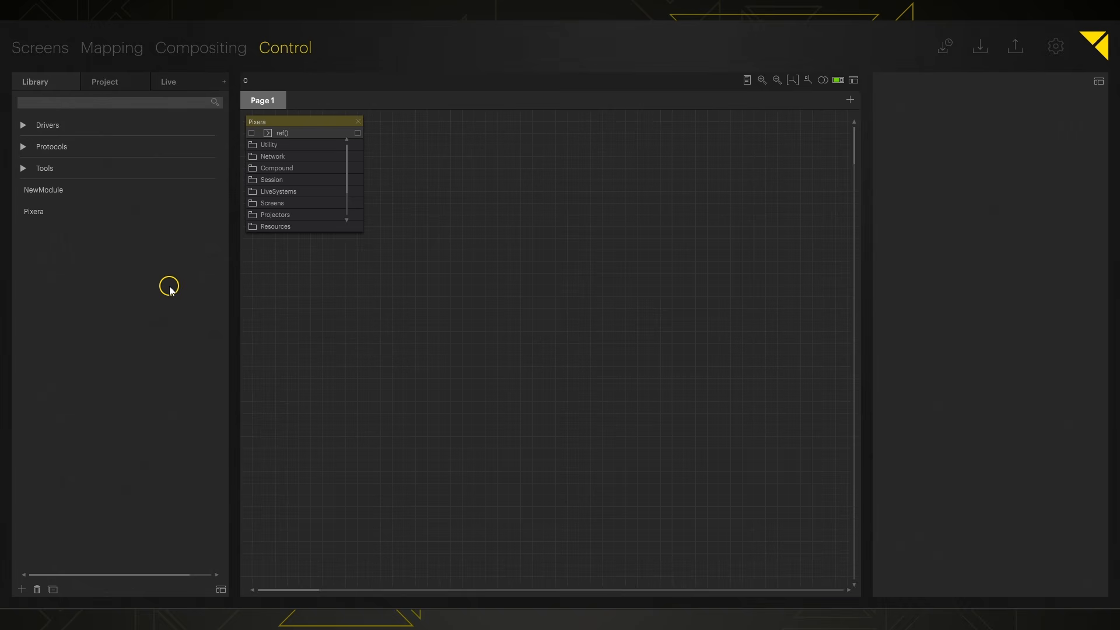
{"action": "left_click", "coordinate": [45, 48]}
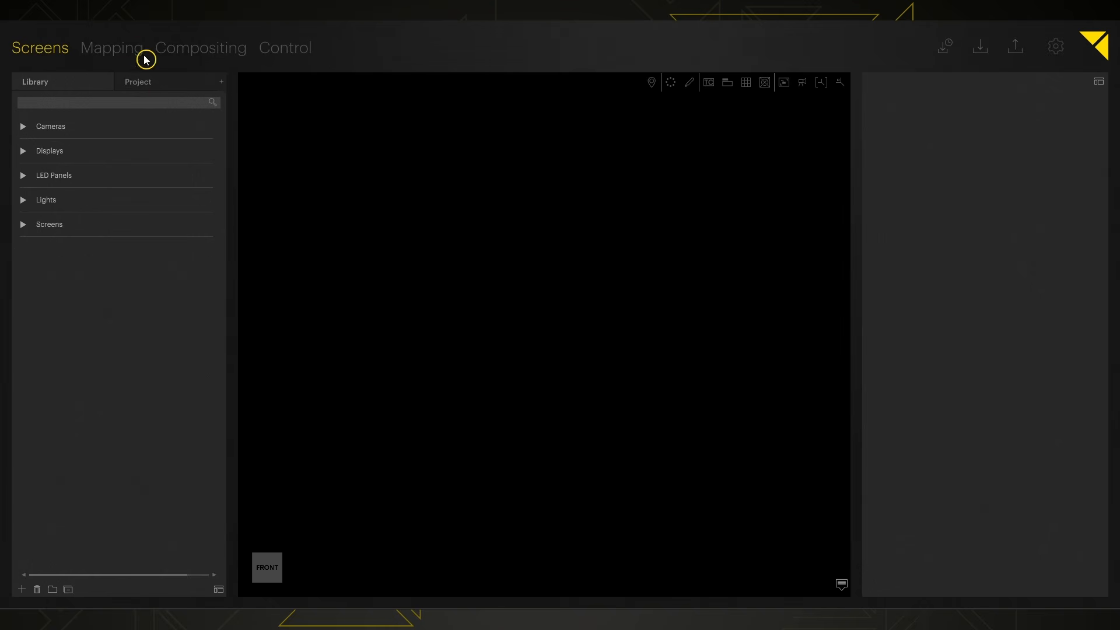
{"action": "left_click", "coordinate": [124, 46]}
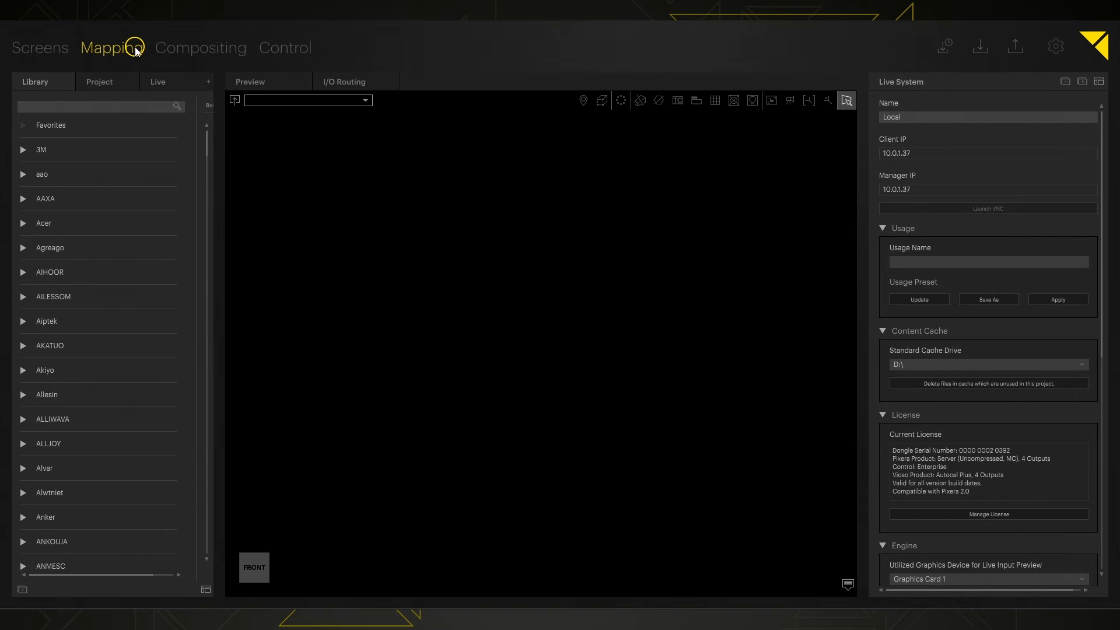
{"action": "left_click", "coordinate": [201, 50]}
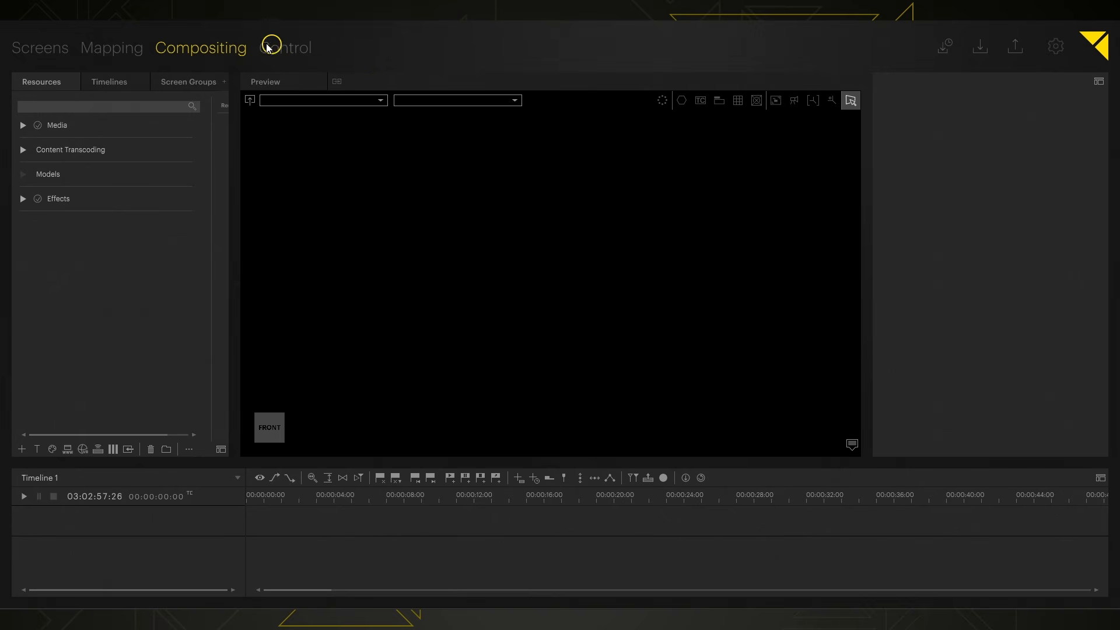
{"action": "left_click", "coordinate": [283, 48]}
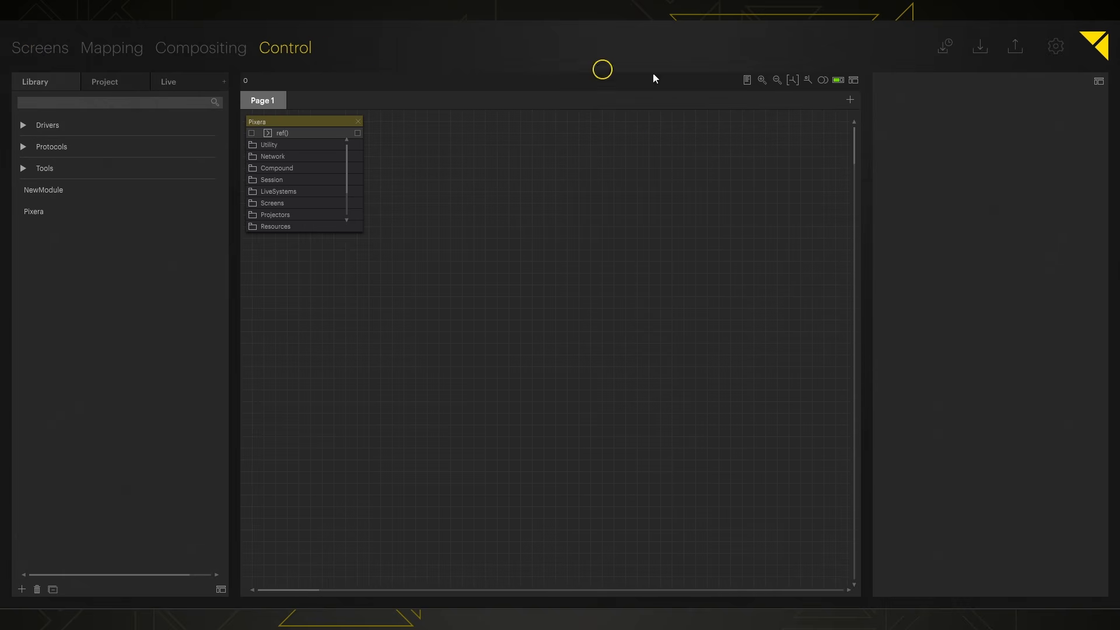
{"action": "left_click", "coordinate": [1058, 47]}
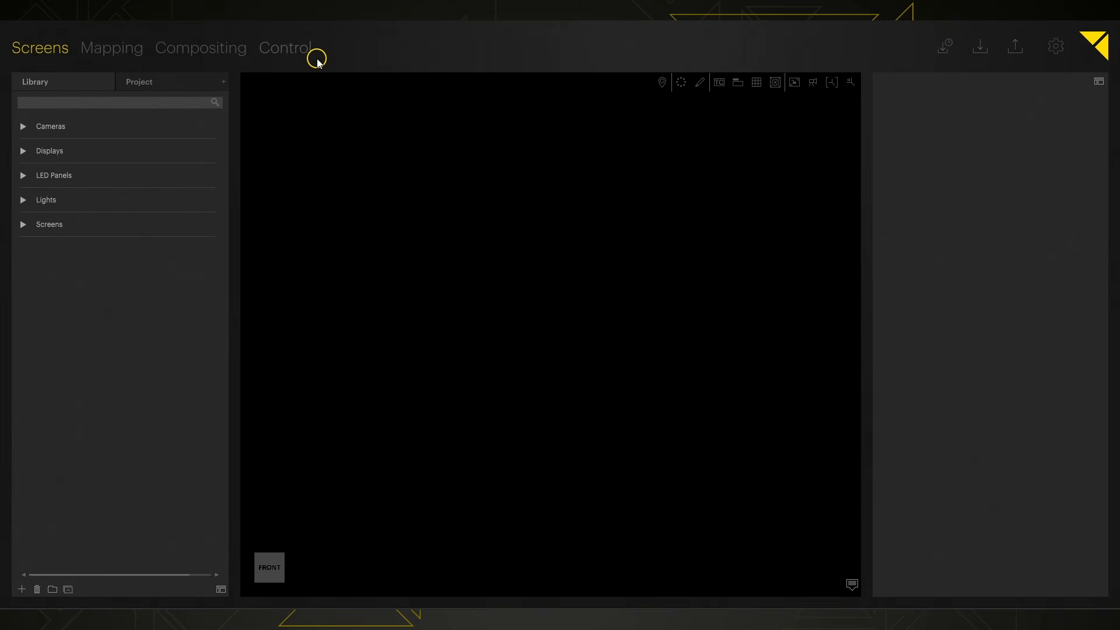
Place a Generic 40" FHD display from the library's generic displays into the Screens workspace and select it
{"action": "left_click", "coordinate": [76, 152]}
{"action": "left_click", "coordinate": [75, 174]}
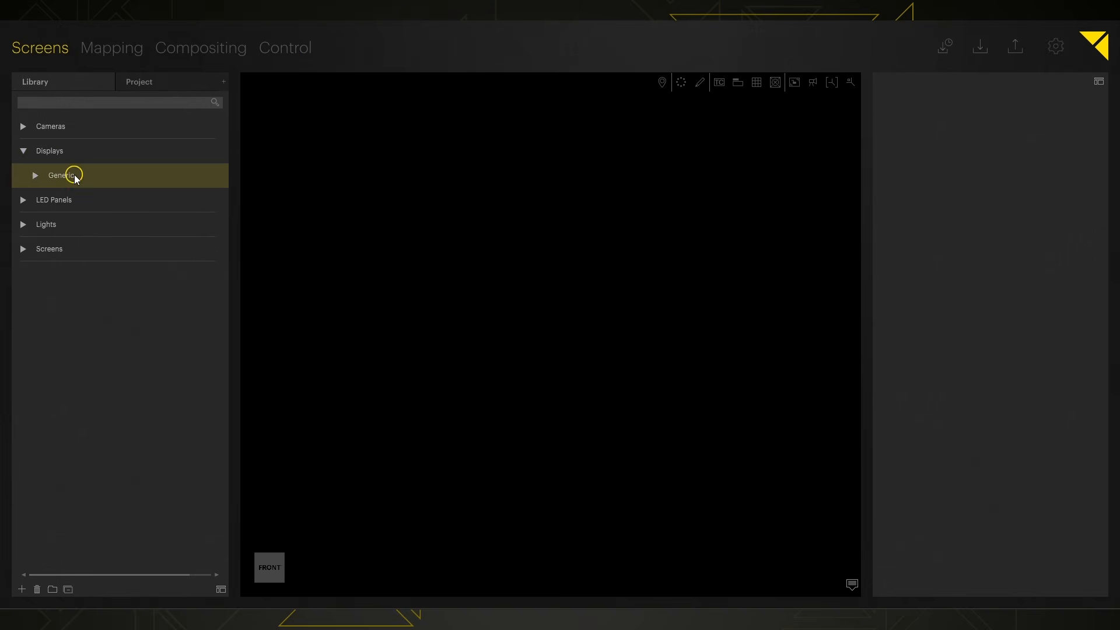
{"action": "left_click", "coordinate": [34, 175]}
{"action": "left_click", "coordinate": [24, 152]}
{"action": "left_click", "coordinate": [24, 152]}
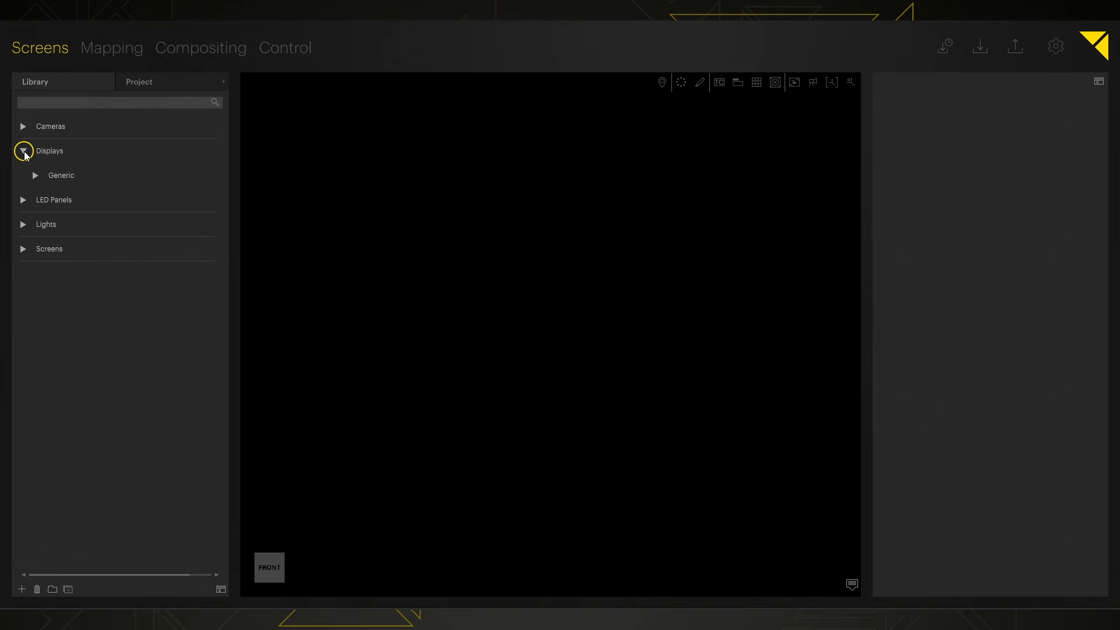
{"action": "left_click", "coordinate": [36, 176]}
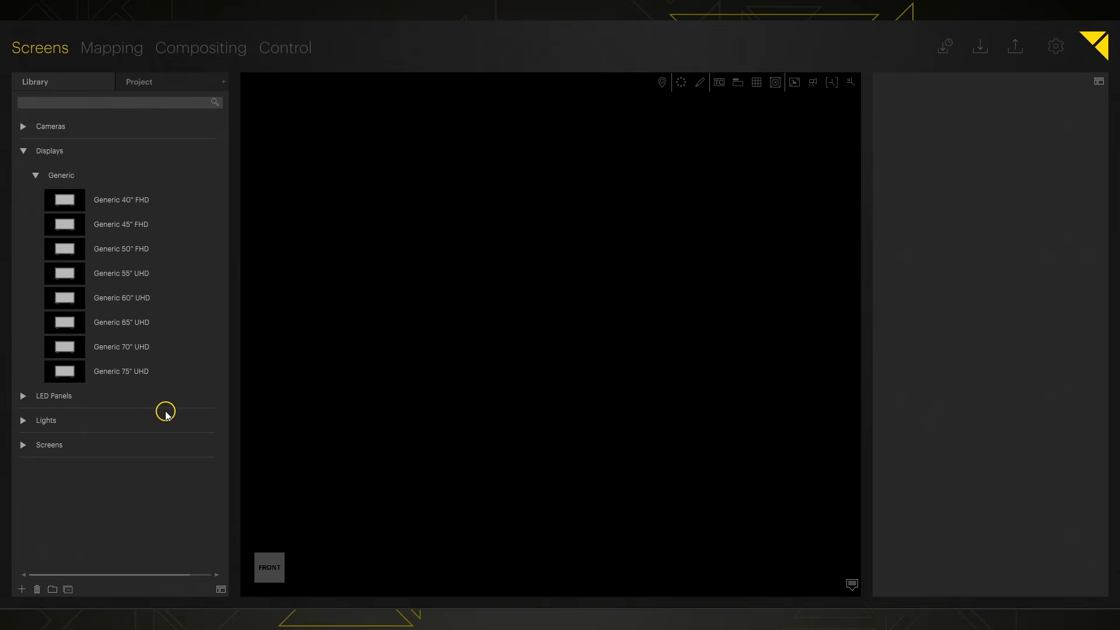
{"action": "left_click_drag", "start_coordinate": [107, 205], "coordinate": [535, 225]}
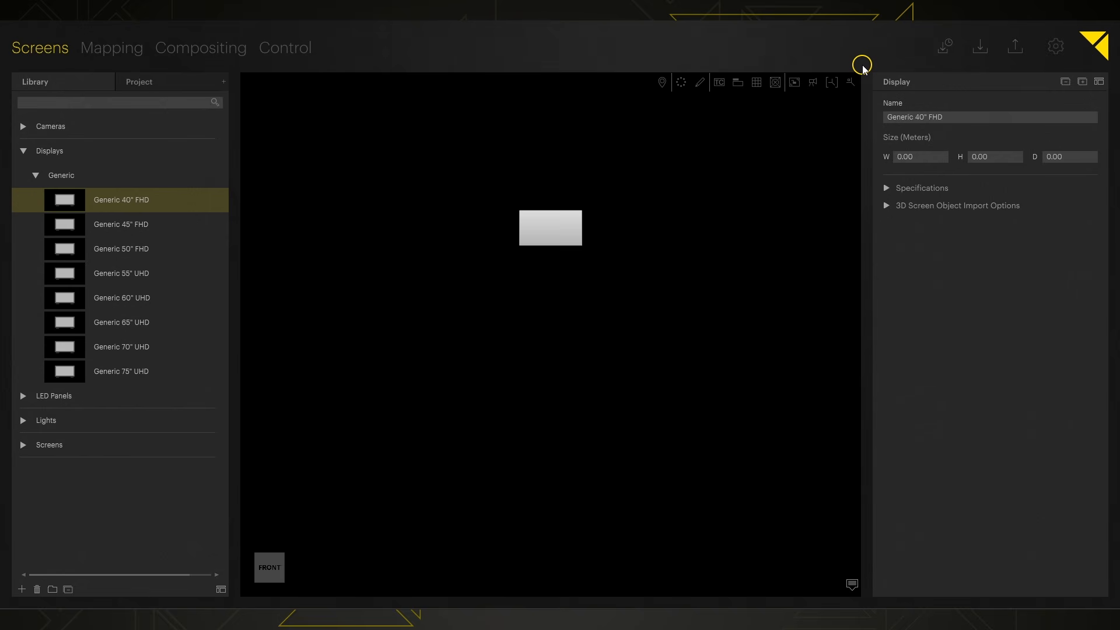
{"action": "left_click", "coordinate": [526, 231]}
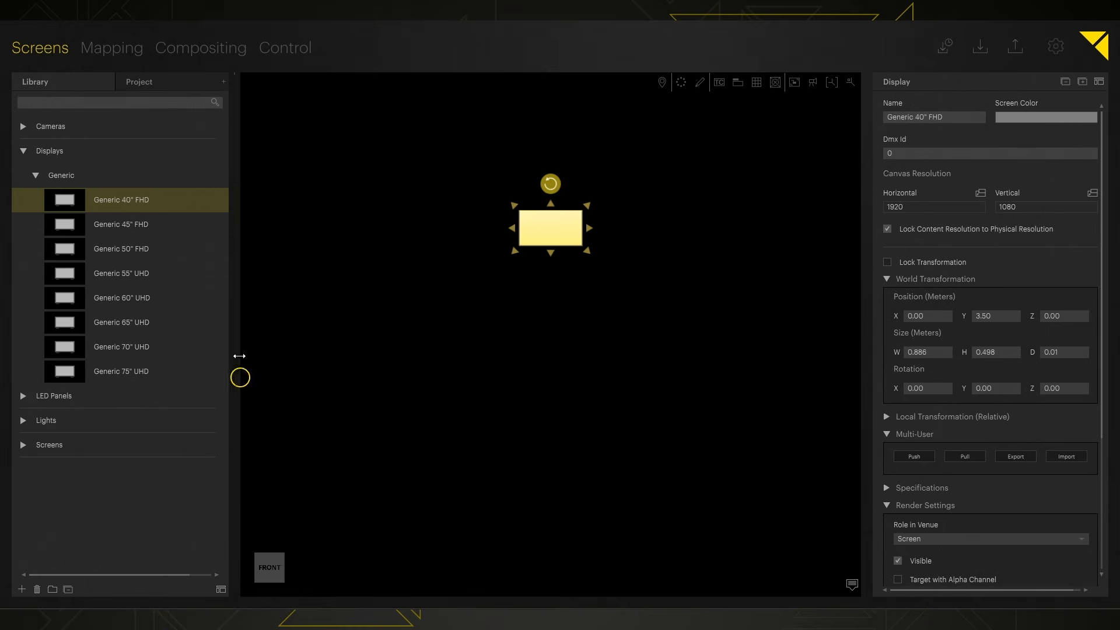
Compare the project's object list containing the placed display with the library of available displays
{"action": "left_click", "coordinate": [161, 84]}
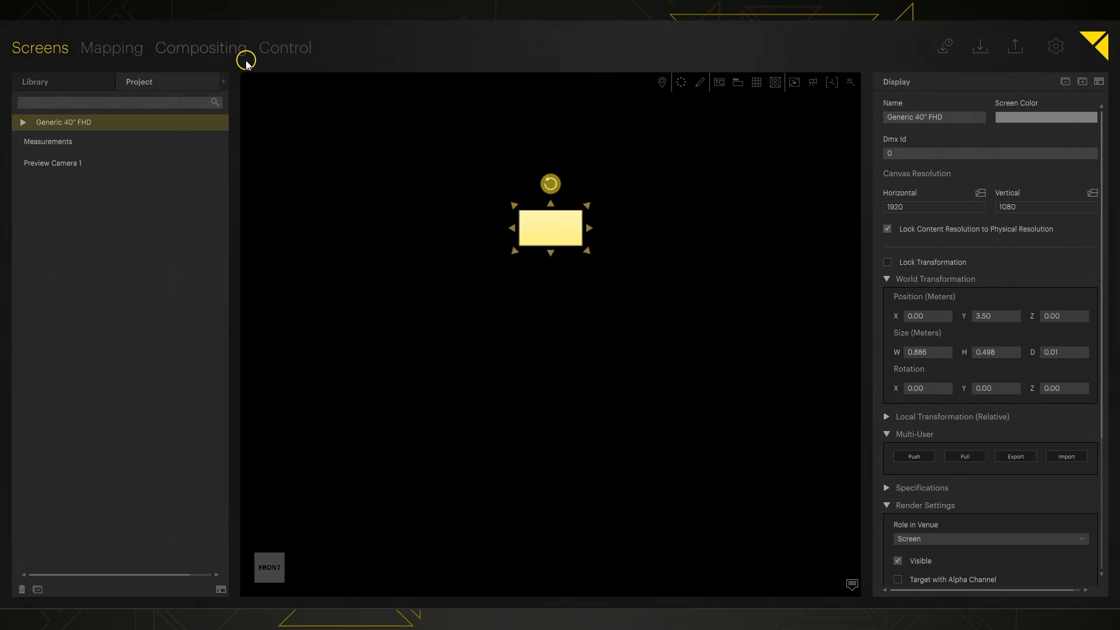
{"action": "left_click", "coordinate": [60, 87]}
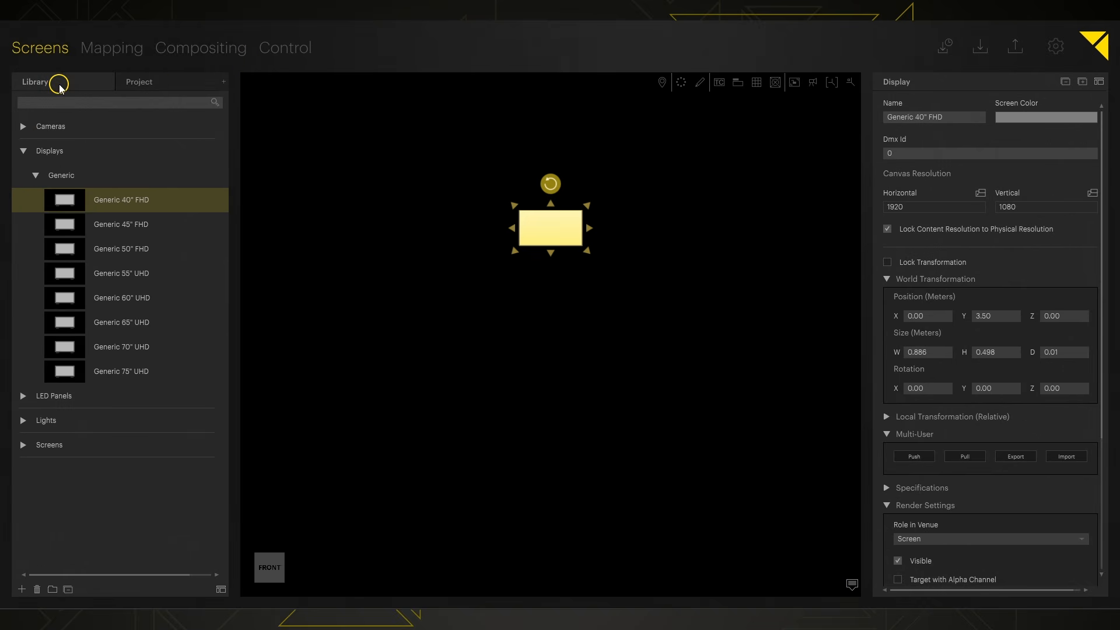
{"action": "left_click", "coordinate": [156, 87]}
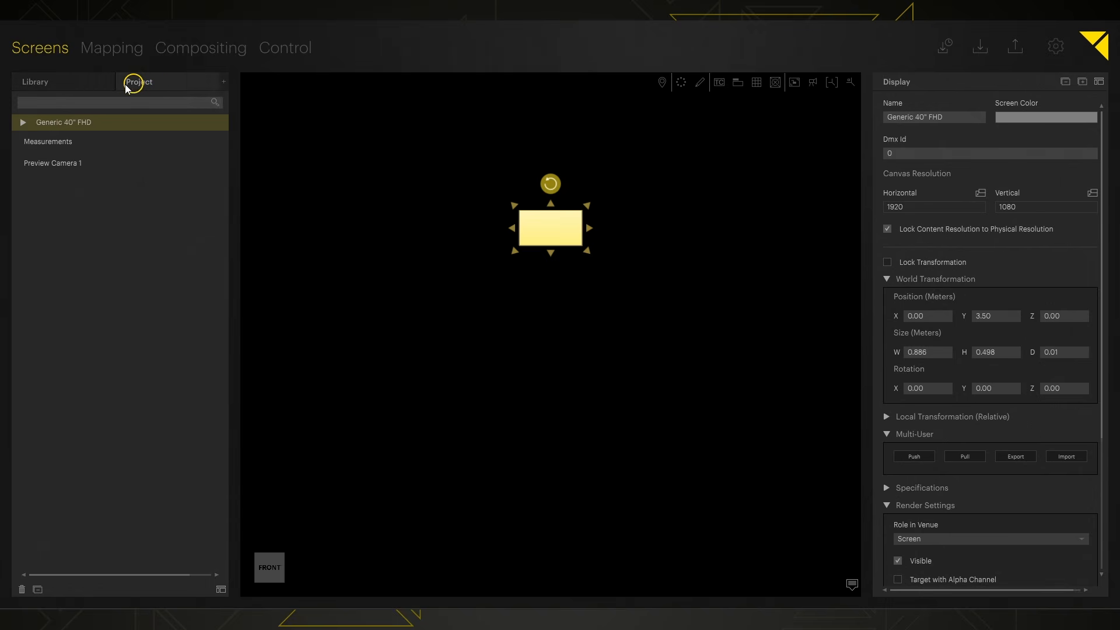
{"action": "left_click", "coordinate": [69, 82]}
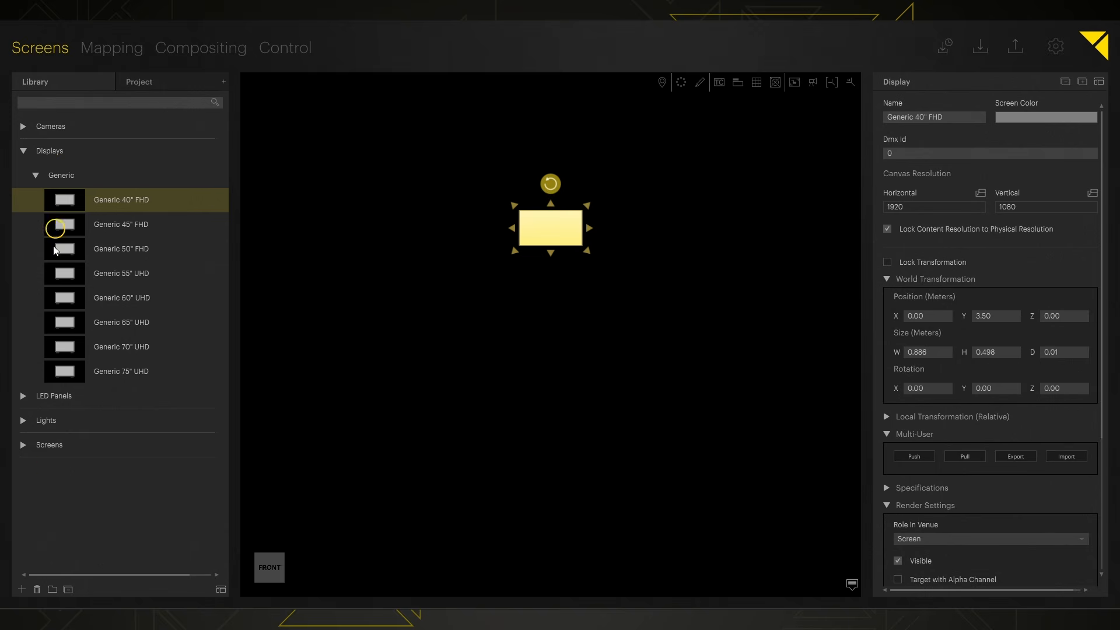
{"action": "left_click", "coordinate": [153, 86]}
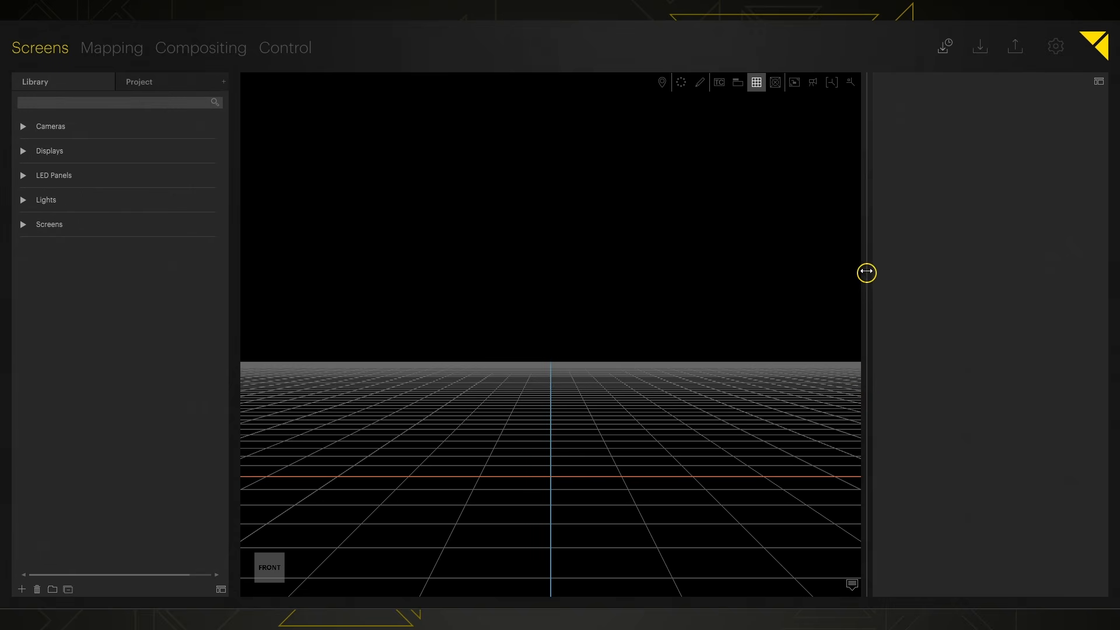
Widen the Library and viewport panes slightly, and split the viewport pane into two side-by-side panes
{"action": "left_click_drag", "start_coordinate": [863, 250], "coordinate": [888, 275]}
{"action": "mouse_move", "coordinate": [234, 333]}
{"action": "left_mouse_down"}
{"action": "mouse_move", "coordinate": [360, 335]}
{"action": "mouse_move", "coordinate": [195, 335]}
{"action": "mouse_move", "coordinate": [254, 329]}
{"action": "mouse_move", "coordinate": [240, 327]}
{"action": "left_mouse_up"}
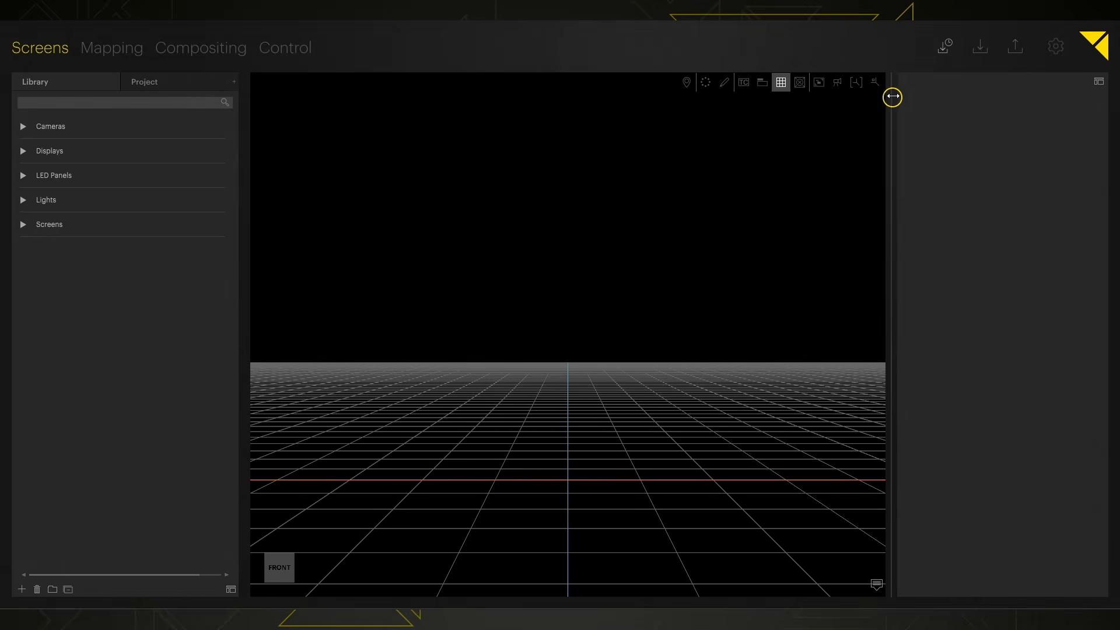
{"action": "right_click", "coordinate": [890, 129]}
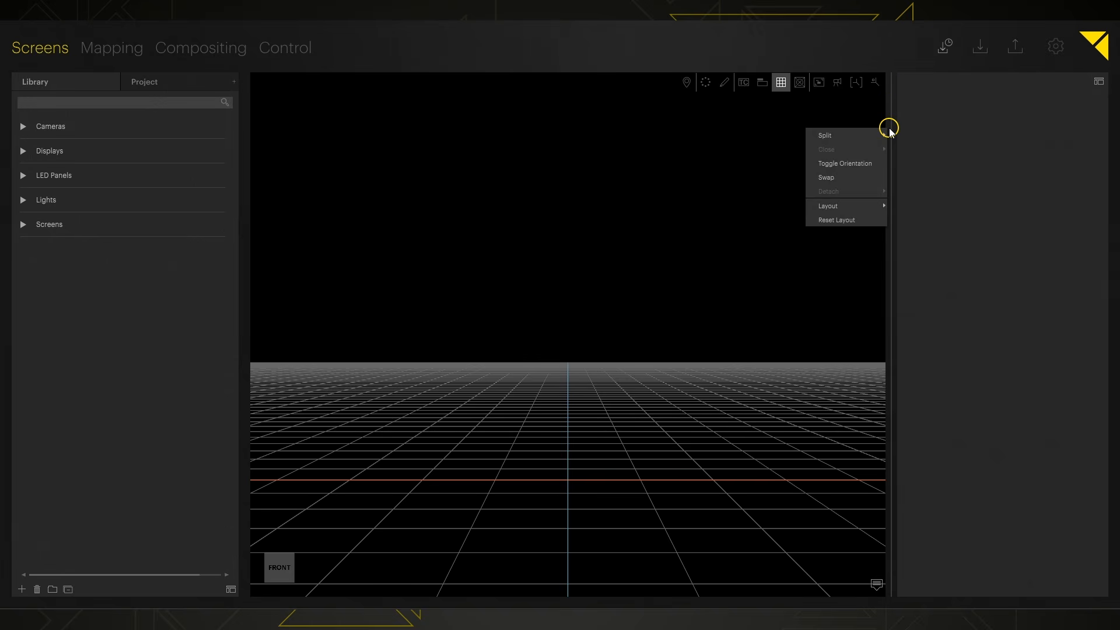
{"action": "mouse_move", "coordinate": [881, 136]}
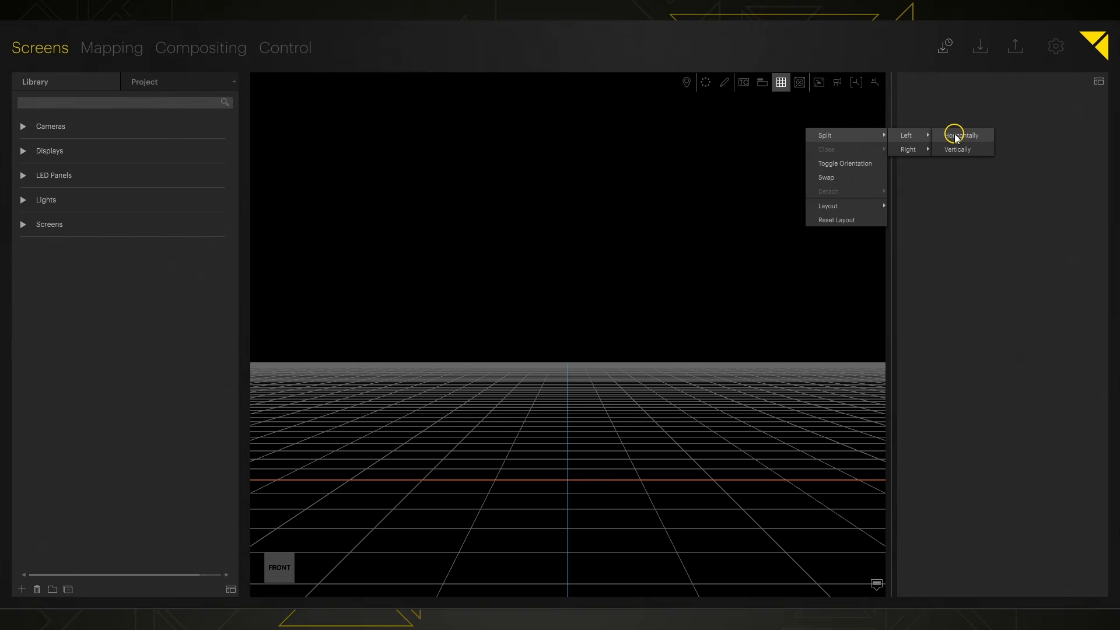
{"action": "left_click", "coordinate": [955, 151]}
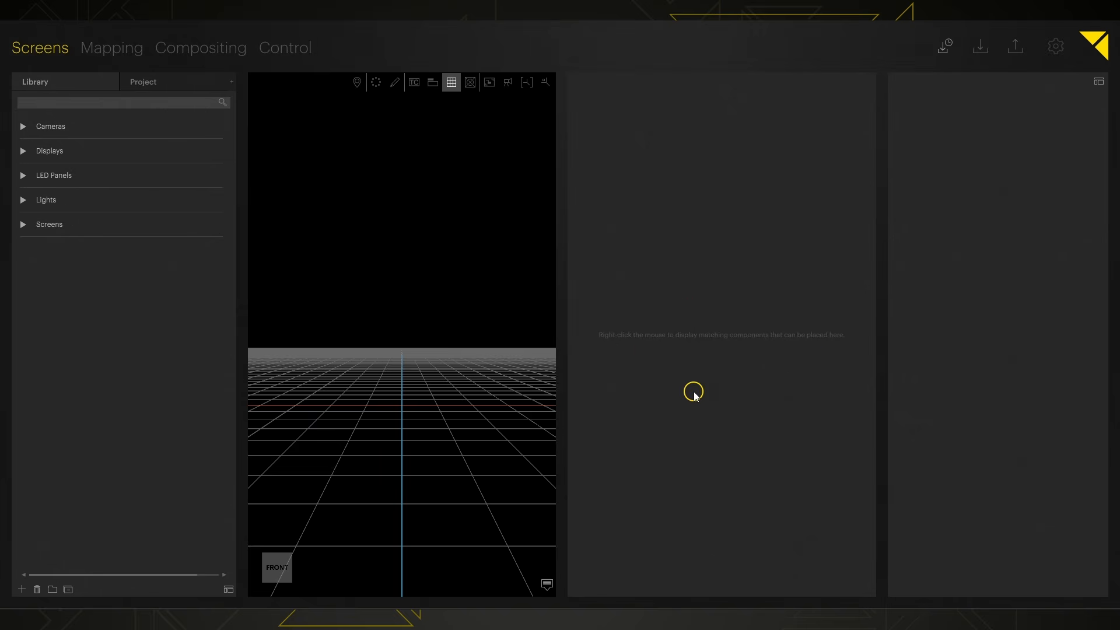
Put the Project list into the new empty pane and widen the neighbouring viewport
{"action": "right_click", "coordinate": [689, 311]}
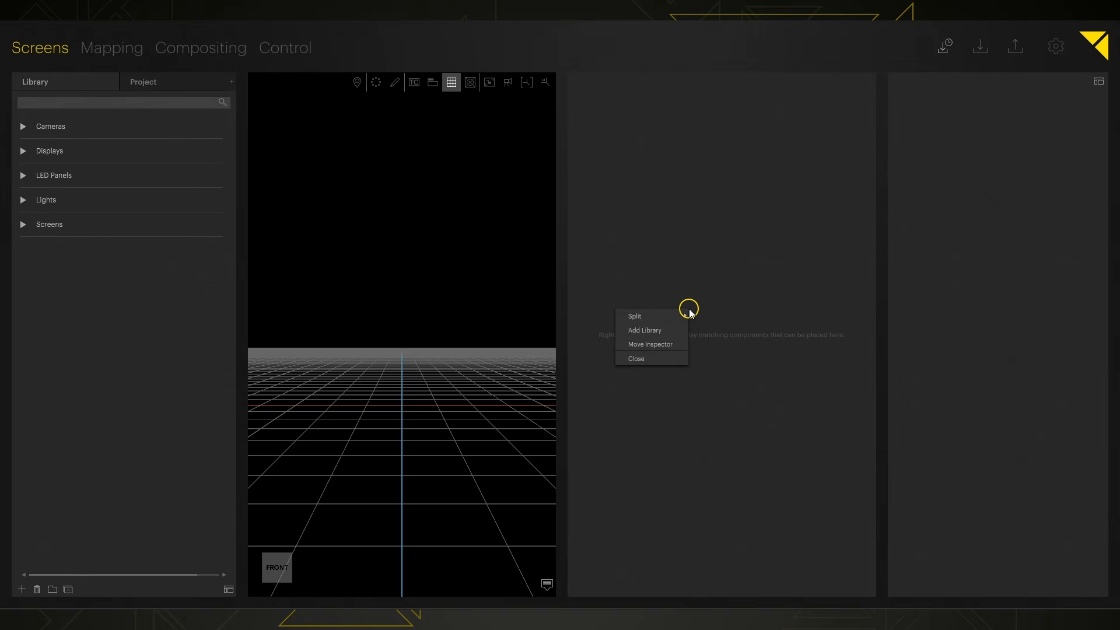
{"action": "left_click", "coordinate": [654, 331]}
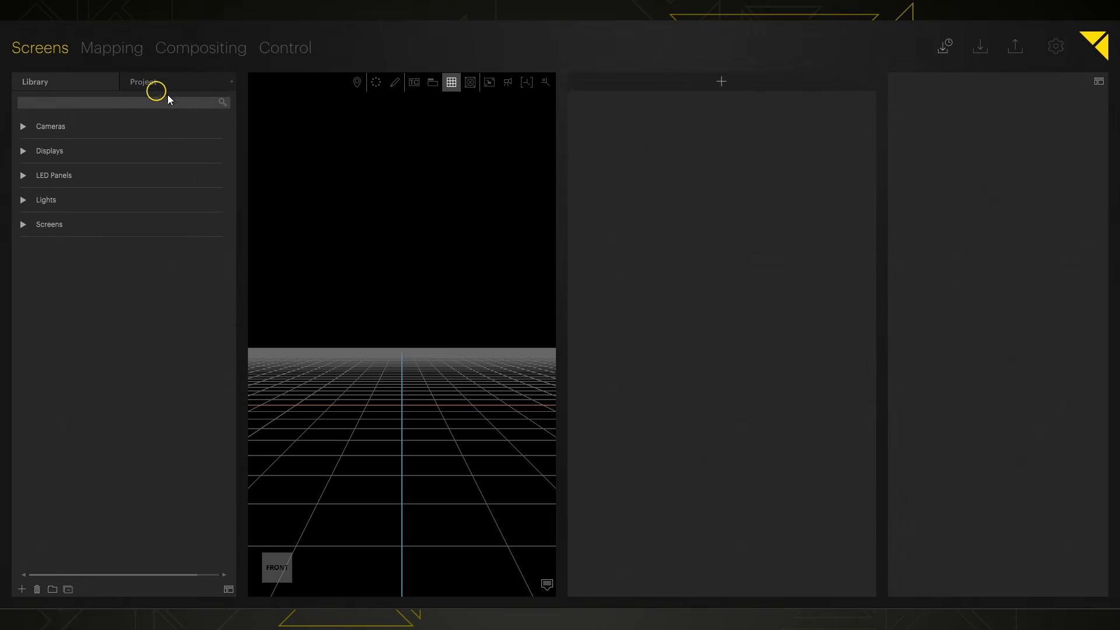
{"action": "left_click", "coordinate": [722, 82]}
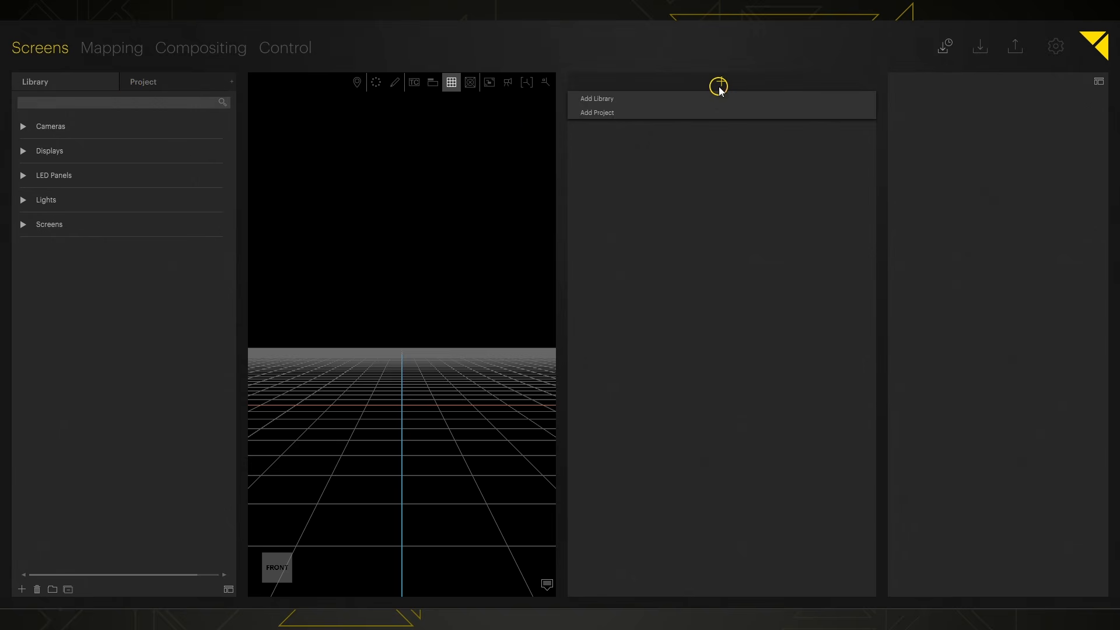
{"action": "left_click", "coordinate": [593, 112]}
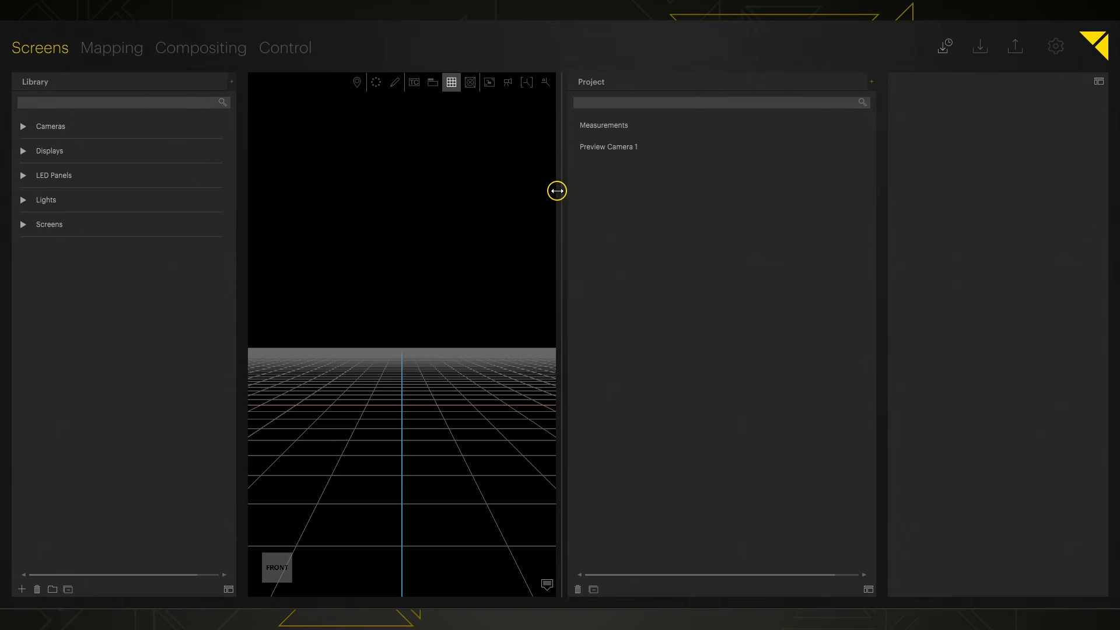
{"action": "left_click_drag", "start_coordinate": [561, 190], "coordinate": [620, 191]}
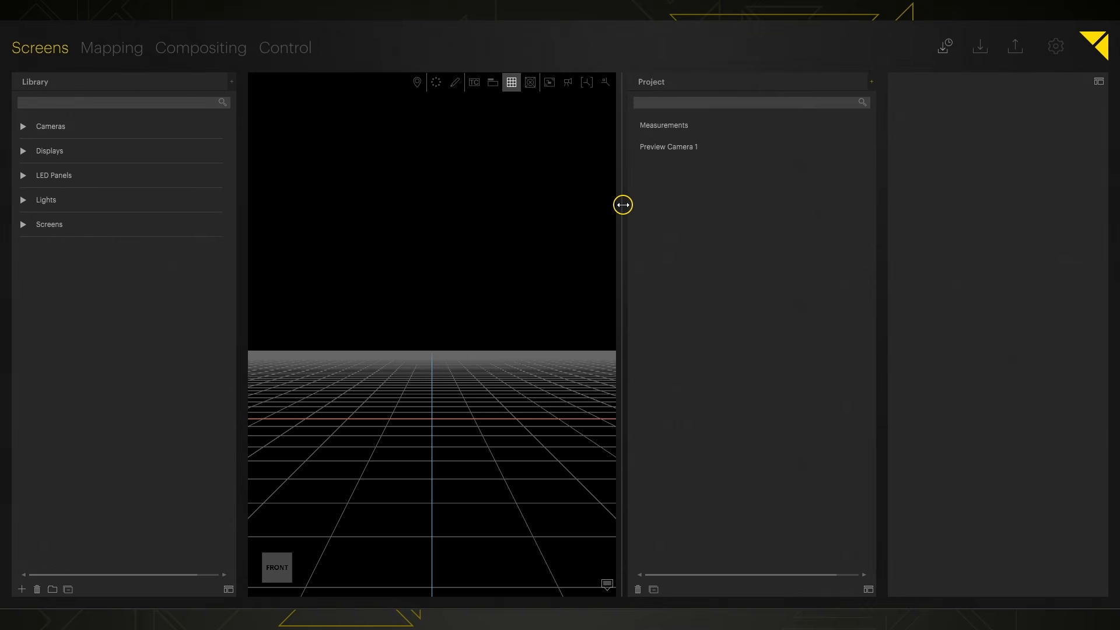
Detach the Project list into a floating window, then close that window
{"action": "right_click", "coordinate": [735, 83]}
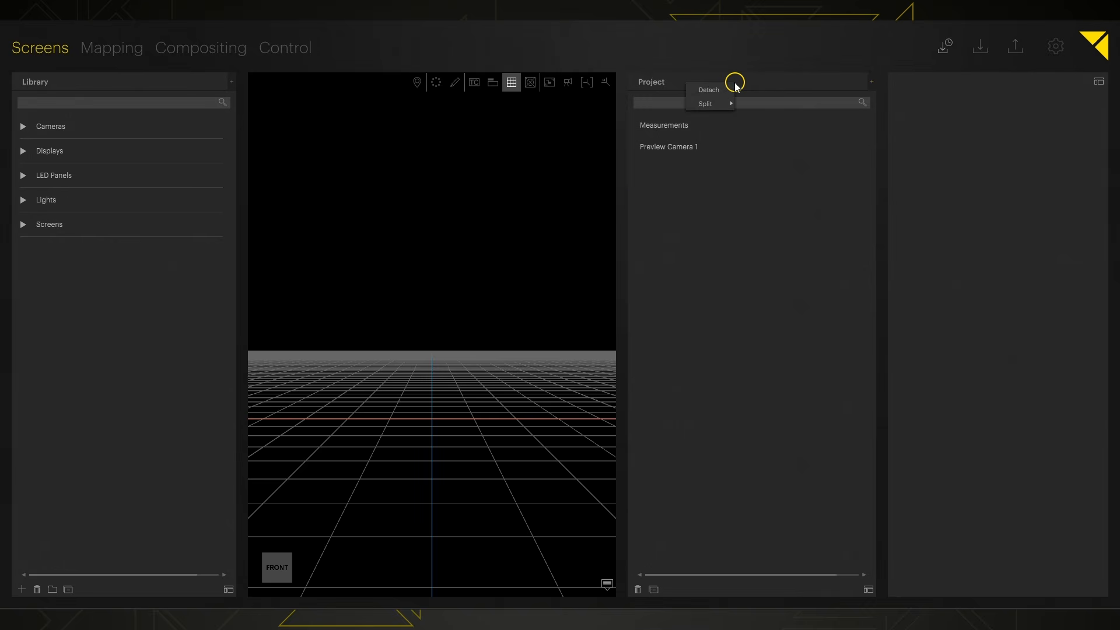
{"action": "left_click", "coordinate": [721, 90]}
{"action": "left_click_drag", "start_coordinate": [574, 36], "coordinate": [730, 59]}
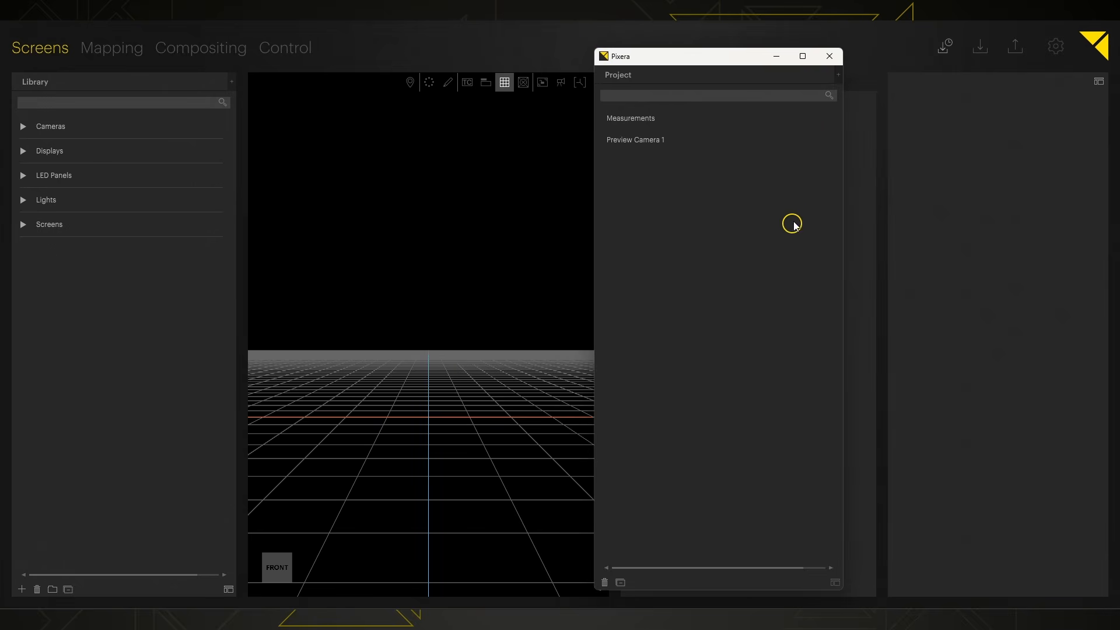
{"action": "left_click", "coordinate": [828, 57]}
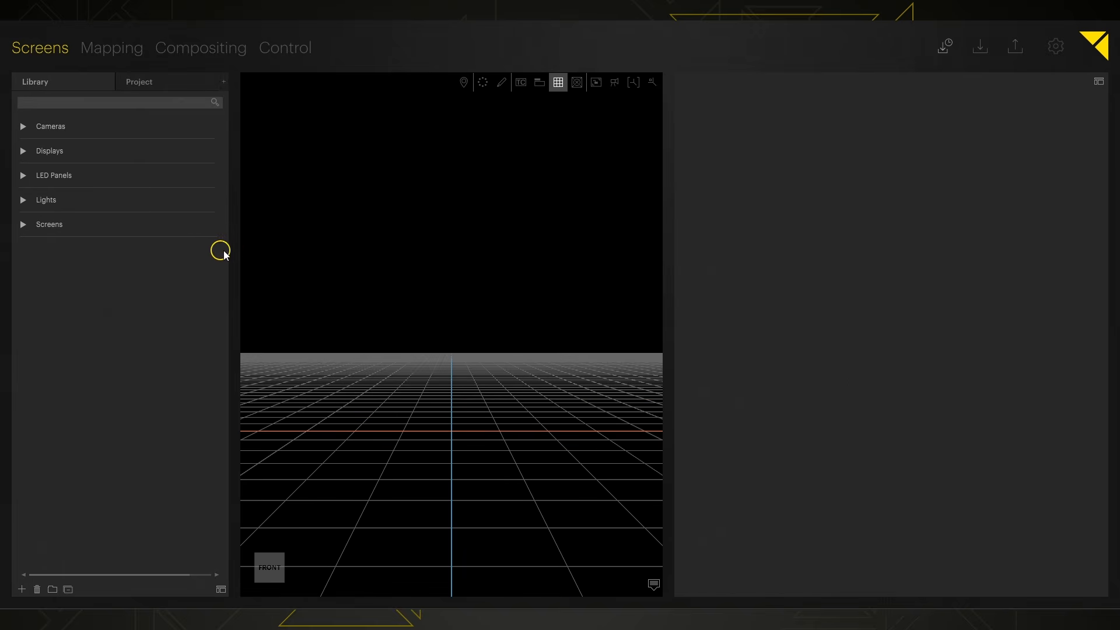
Widen the Library pane to nearly half the workspace and split the viewport pane horizontally
{"action": "left_click_drag", "start_coordinate": [234, 257], "coordinate": [470, 260]}
{"action": "right_click", "coordinate": [788, 281]}
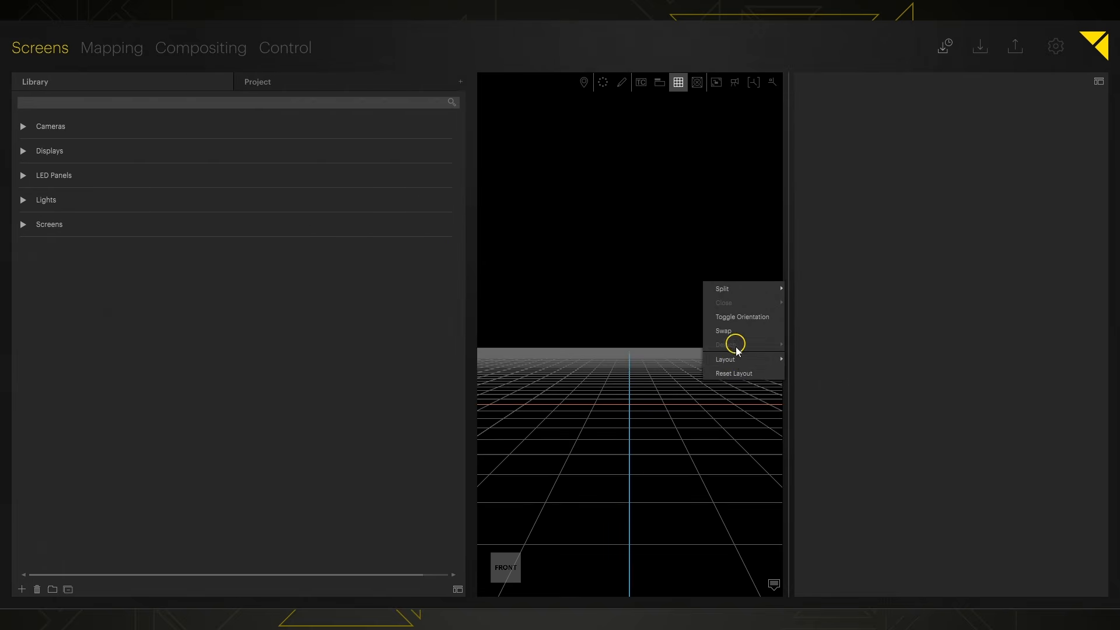
{"action": "mouse_move", "coordinate": [737, 288]}
{"action": "mouse_move", "coordinate": [815, 288]}
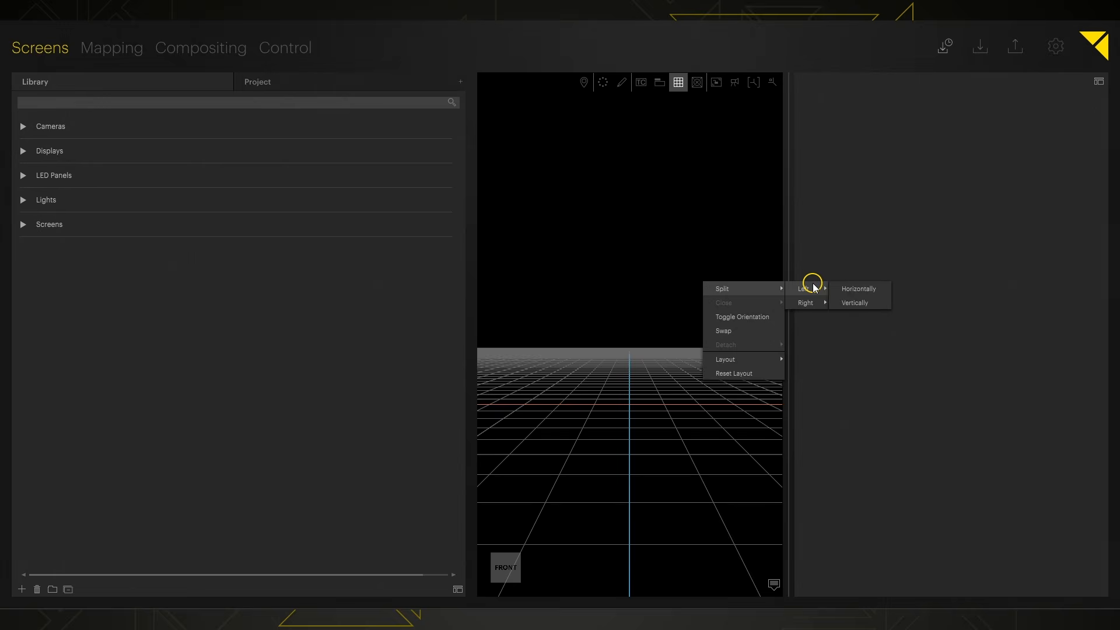
{"action": "left_click", "coordinate": [858, 290]}
Fill the empty pane beside the viewport with the Project list
{"action": "right_click", "coordinate": [729, 241]}
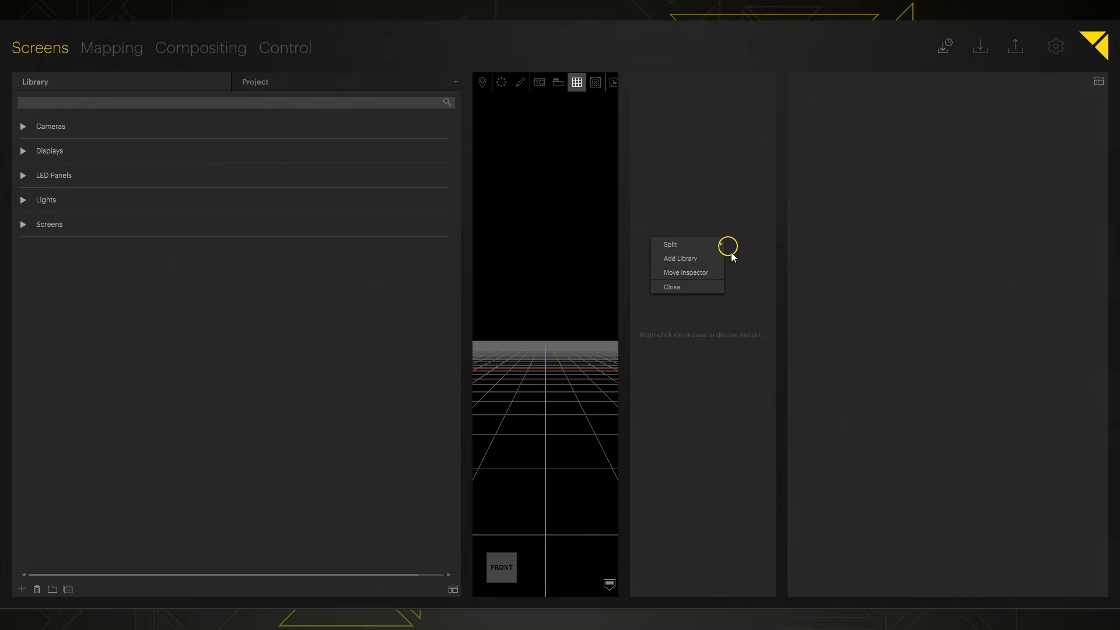
{"action": "left_click", "coordinate": [681, 259]}
{"action": "left_click", "coordinate": [682, 81]}
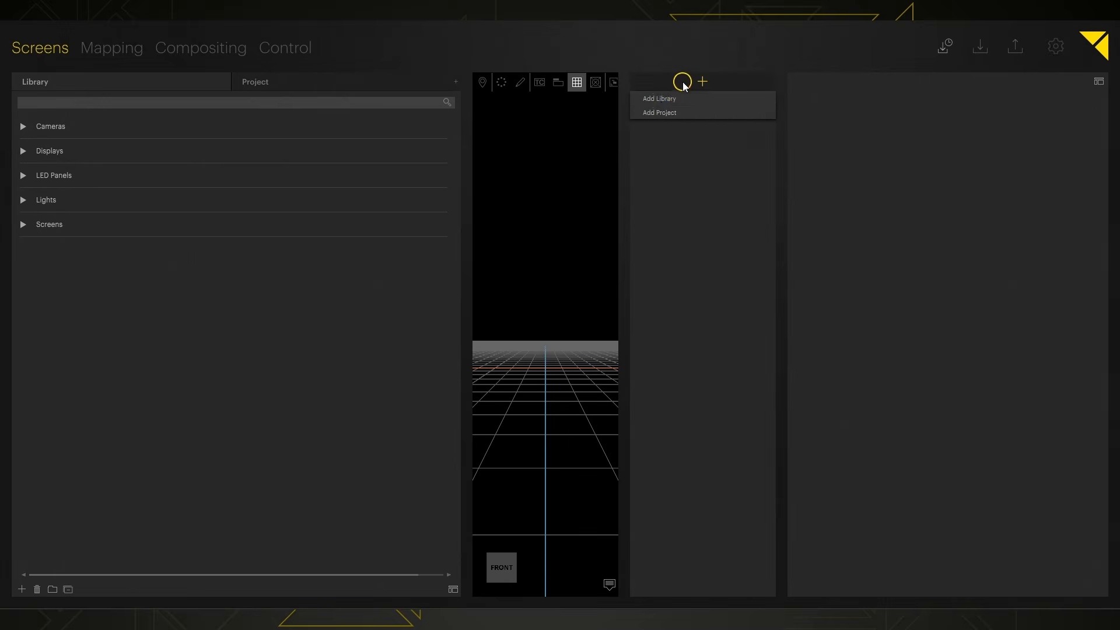
{"action": "left_click", "coordinate": [660, 112]}
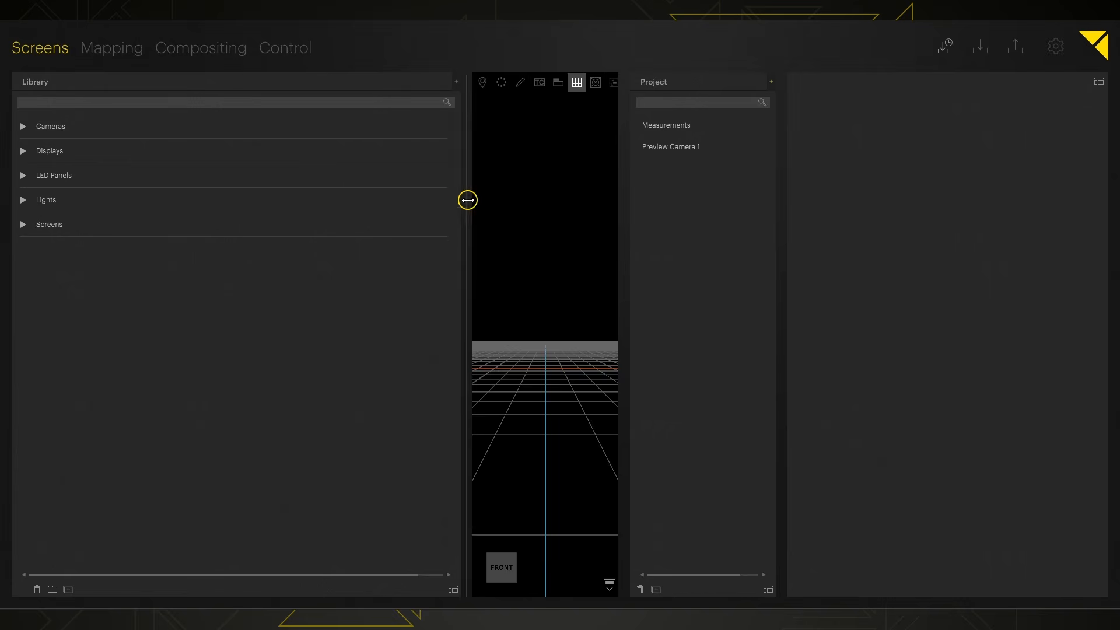
Narrow the Library pane and reset the Screens workspace to its default layout
{"action": "left_click_drag", "start_coordinate": [465, 201], "coordinate": [350, 211]}
{"action": "right_click", "coordinate": [720, 216]}
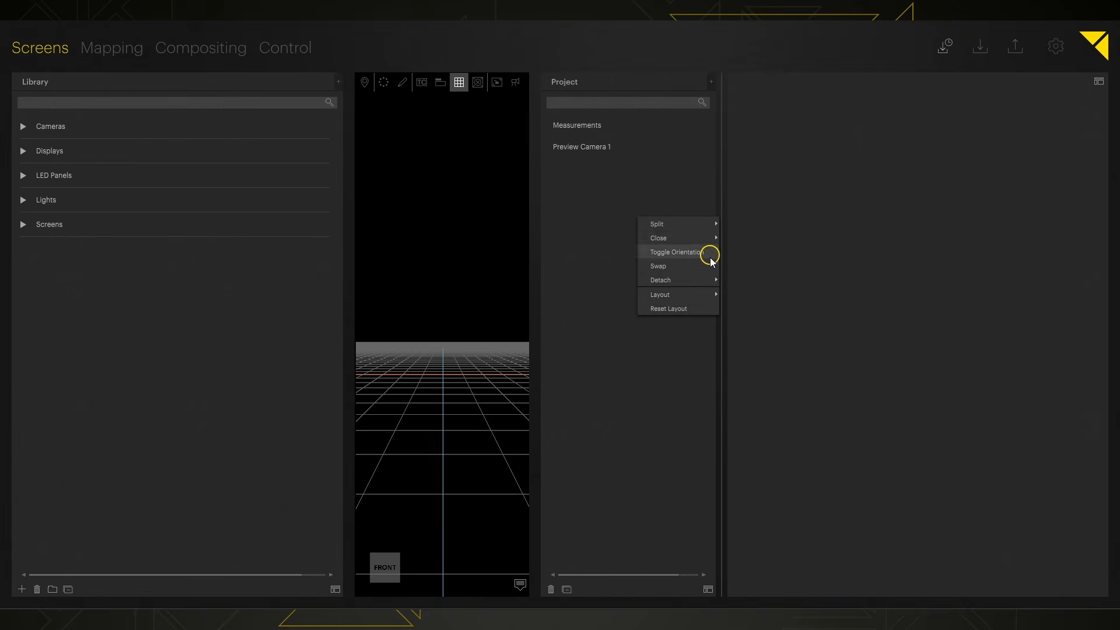
{"action": "left_click", "coordinate": [694, 315]}
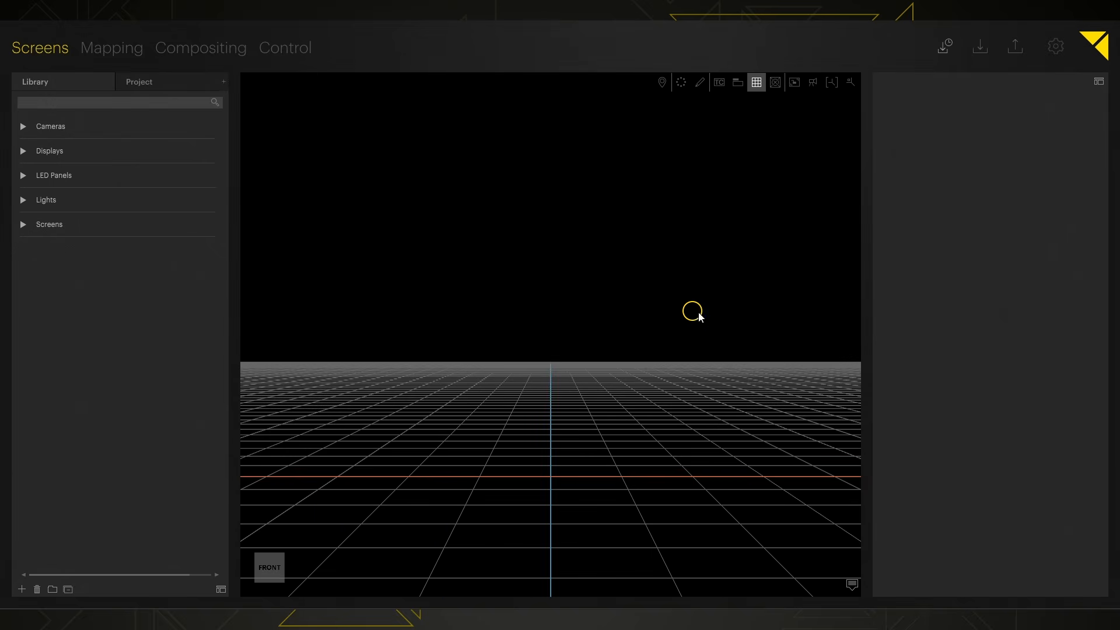
{"action": "right_click", "coordinate": [868, 121]}
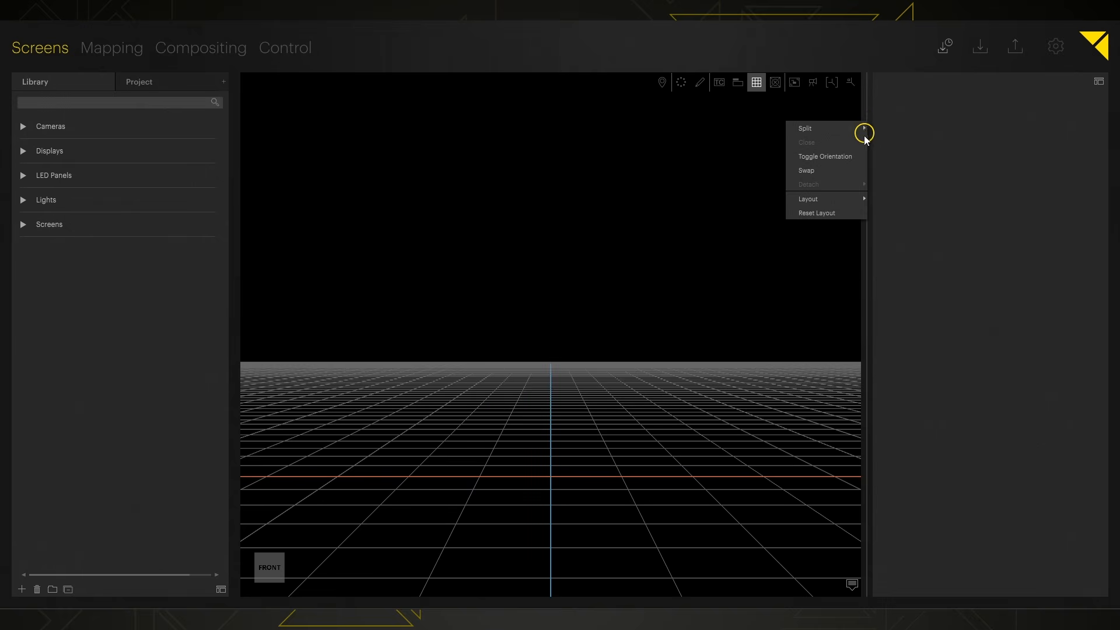
{"action": "left_click", "coordinate": [841, 200]}
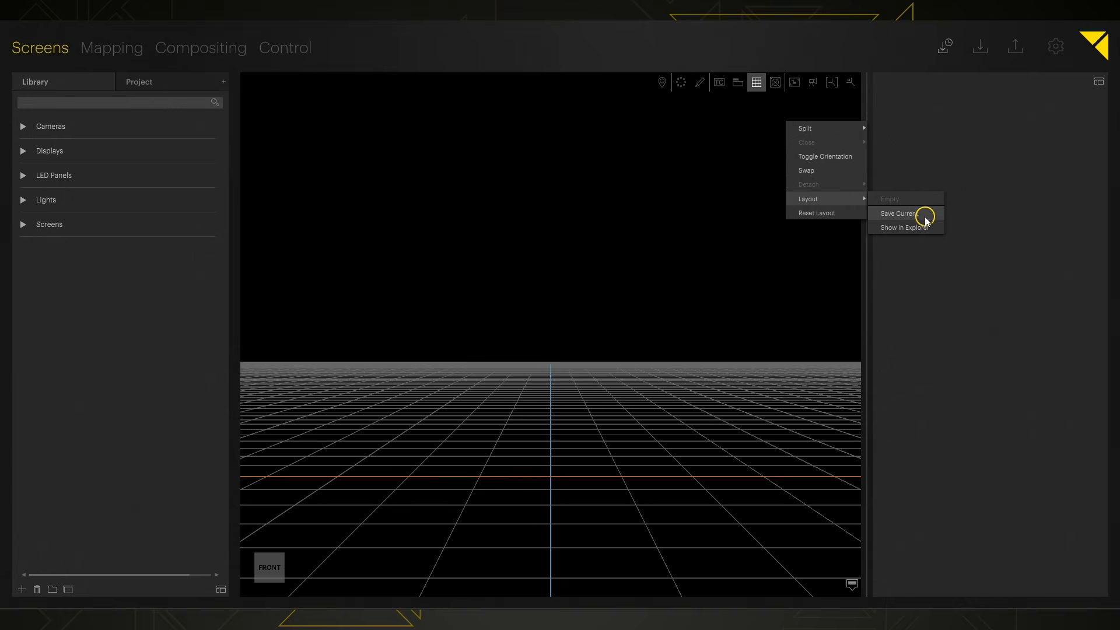
{"action": "left_click", "coordinate": [927, 215]}
Widen the Library pane and the empty pane beside the viewport, and save the current layout as NewLayout
{"action": "left_click_drag", "start_coordinate": [885, 129], "coordinate": [795, 139]}
{"action": "left_click_drag", "start_coordinate": [232, 199], "coordinate": [394, 201]}
{"action": "right_click", "coordinate": [843, 175]}
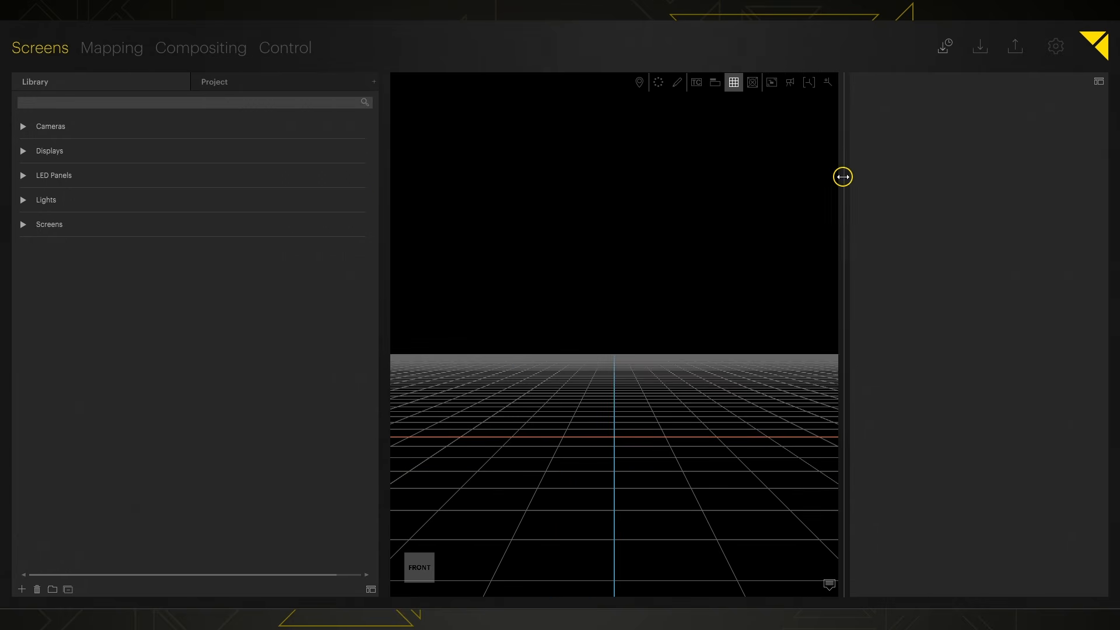
{"action": "left_click", "coordinate": [814, 256]}
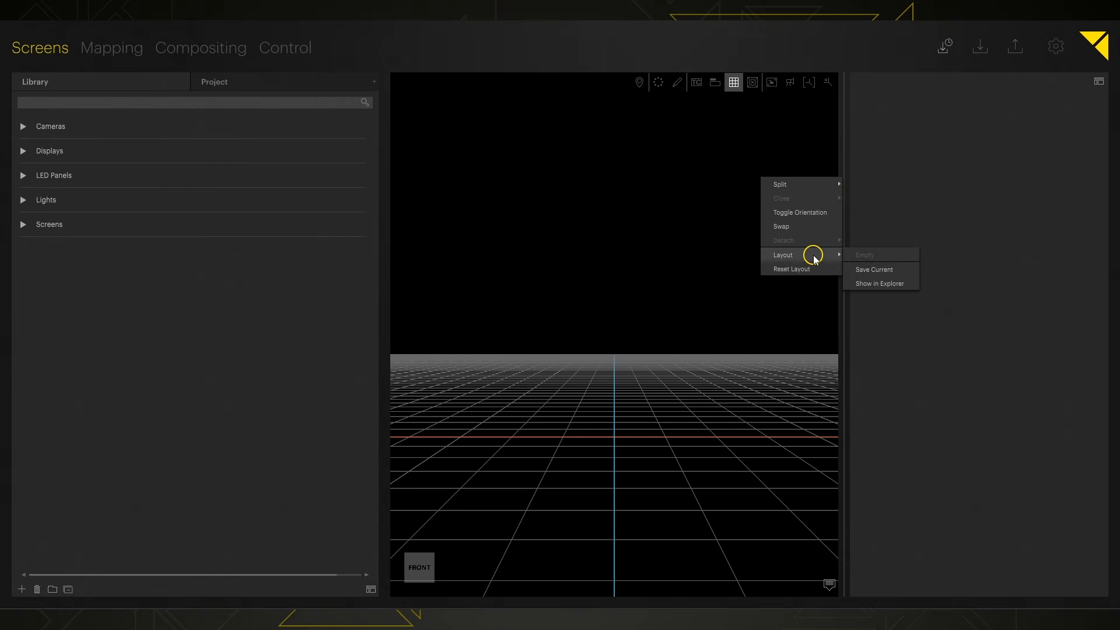
{"action": "left_click", "coordinate": [877, 269]}
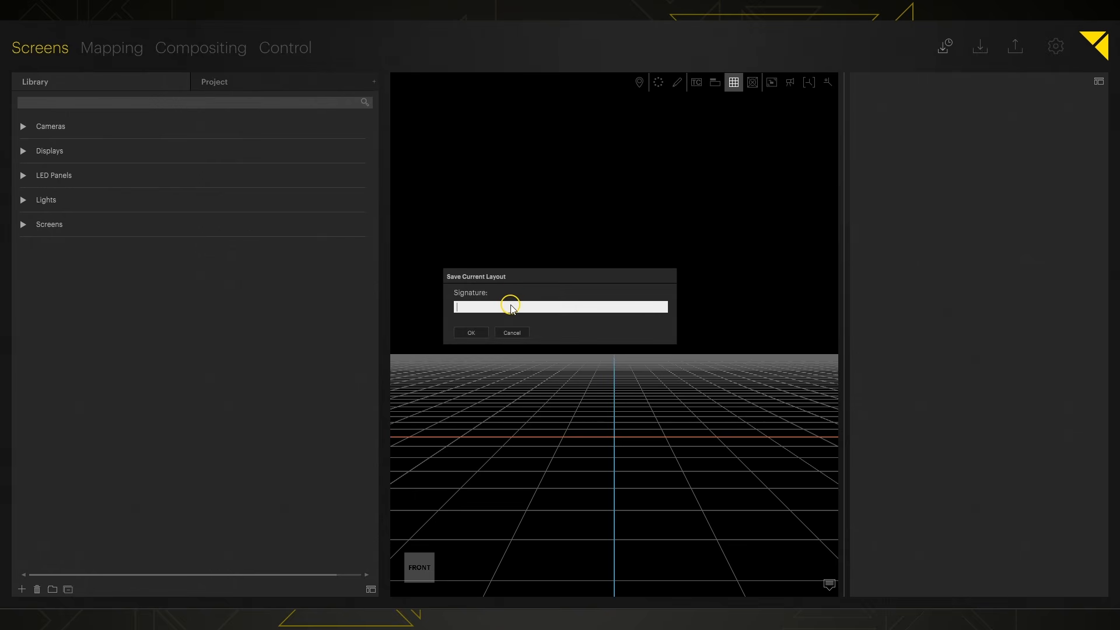
{"action": "type", "text": "NewLayout"}
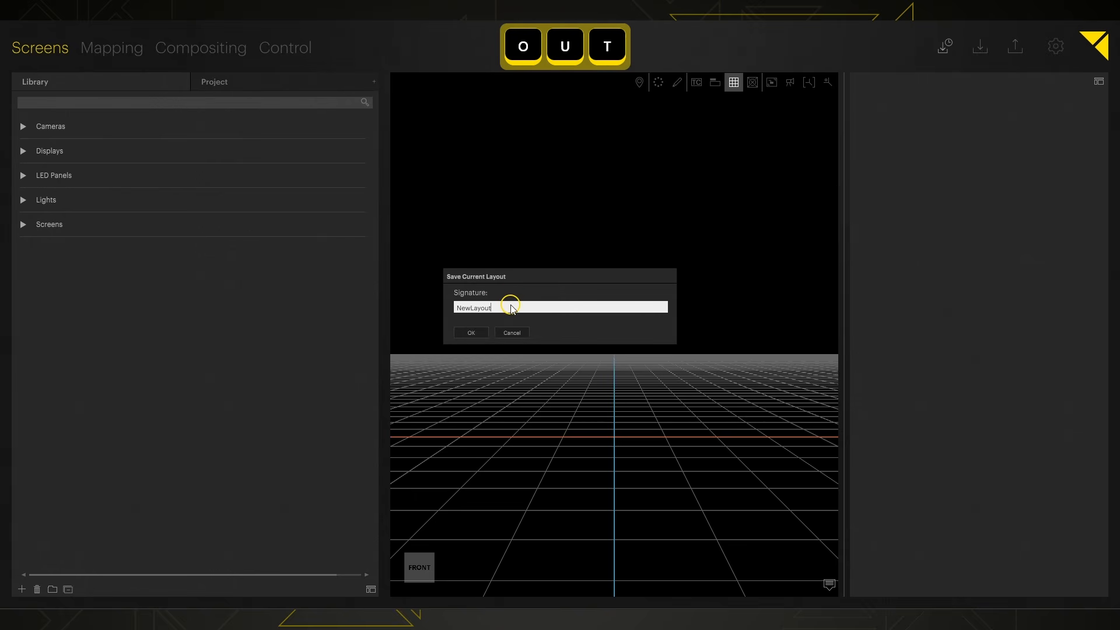
{"action": "left_click", "coordinate": [471, 333]}
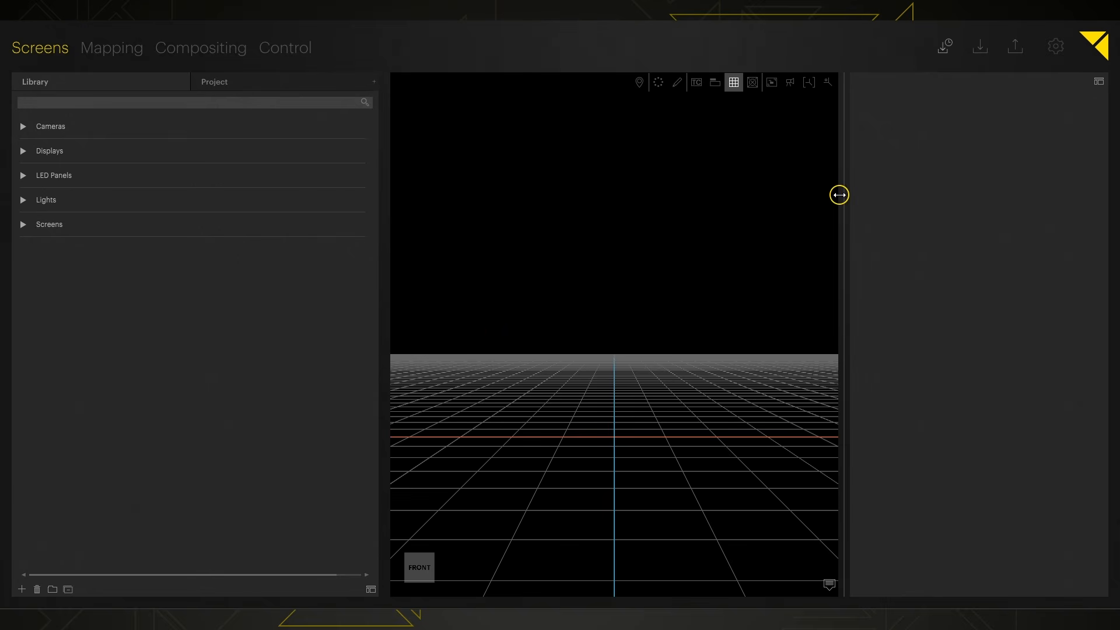
Shrink the Library pane and the empty pane to narrow strips so the viewport takes up most of the workspace
{"action": "left_click_drag", "start_coordinate": [840, 195], "coordinate": [665, 204]}
{"action": "left_click_drag", "start_coordinate": [387, 229], "coordinate": [143, 242]}
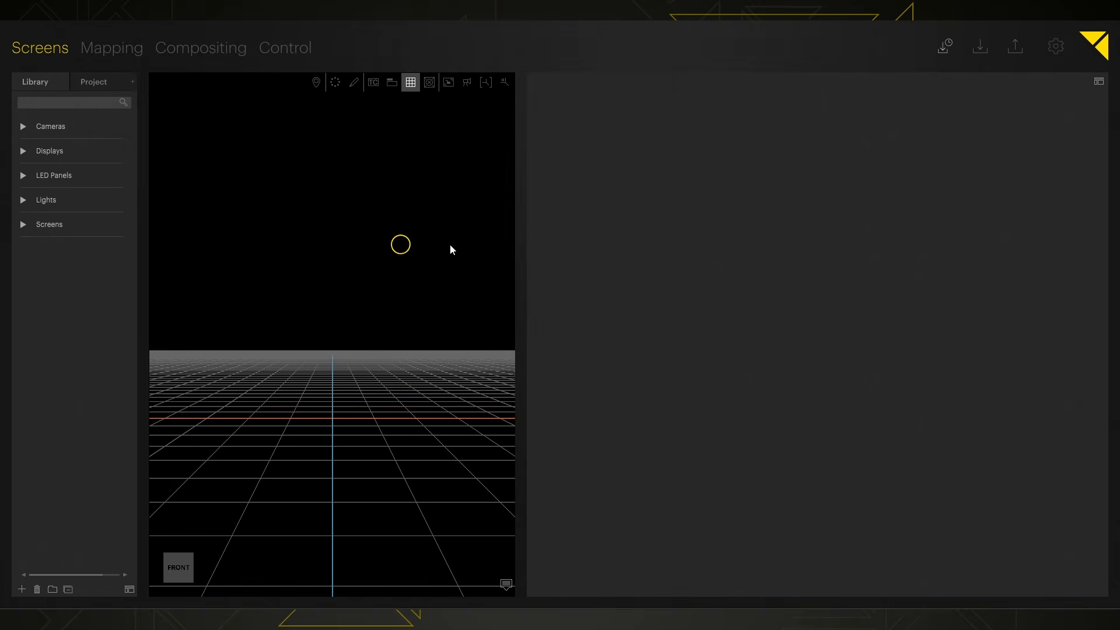
{"action": "left_click_drag", "start_coordinate": [525, 223], "coordinate": [1050, 257]}
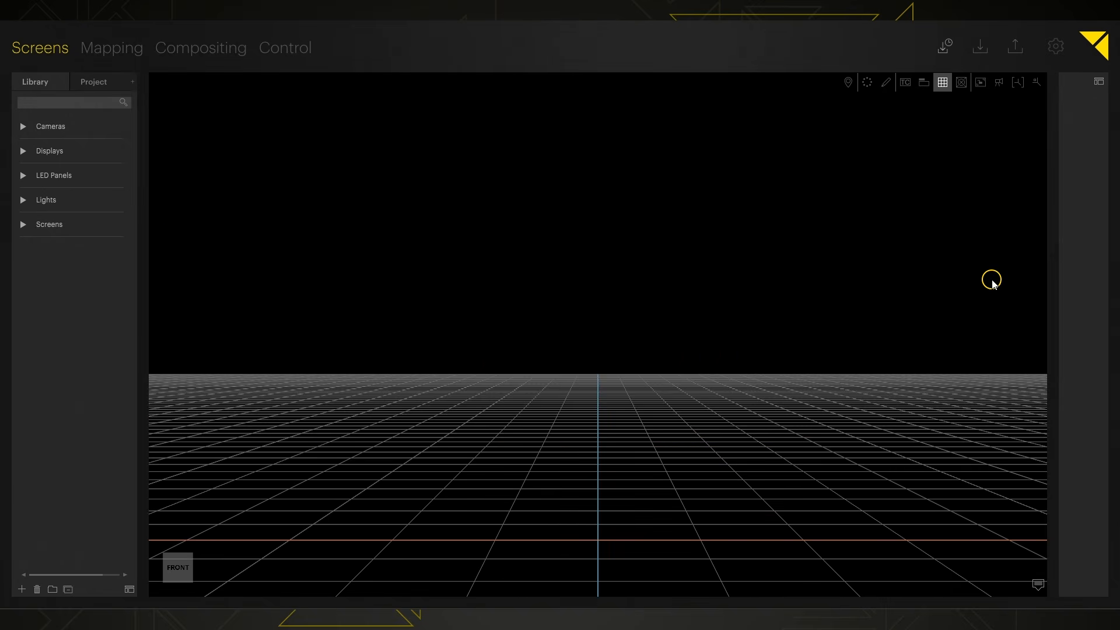
Restore the saved NewLayout pane arrangement
{"action": "right_click", "coordinate": [1051, 254]}
{"action": "mouse_move", "coordinate": [1027, 332]}
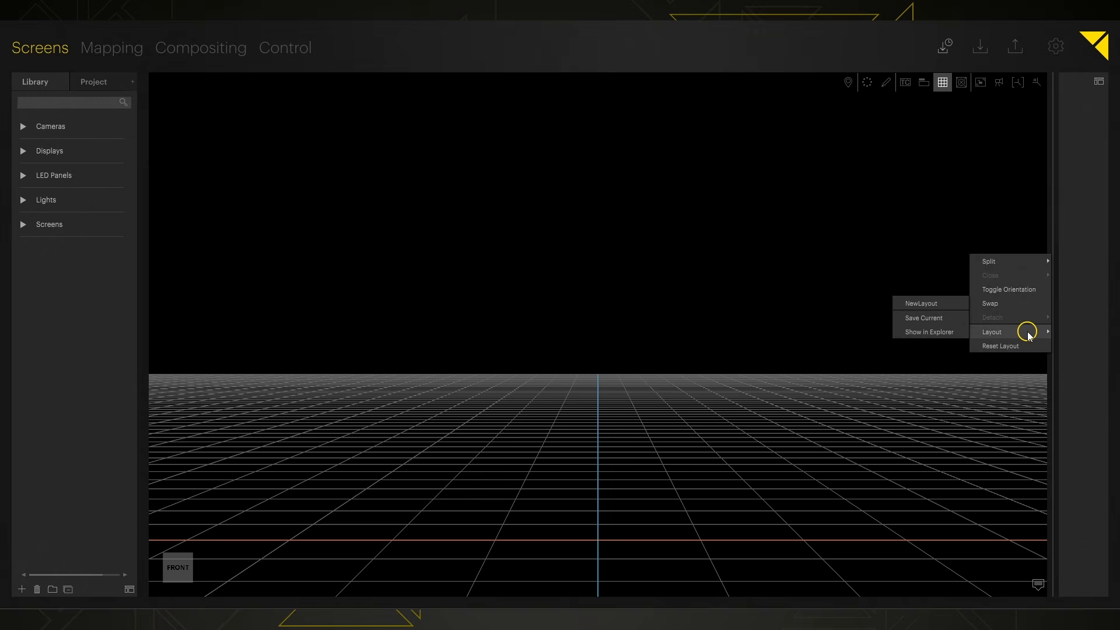
{"action": "left_click", "coordinate": [934, 302]}
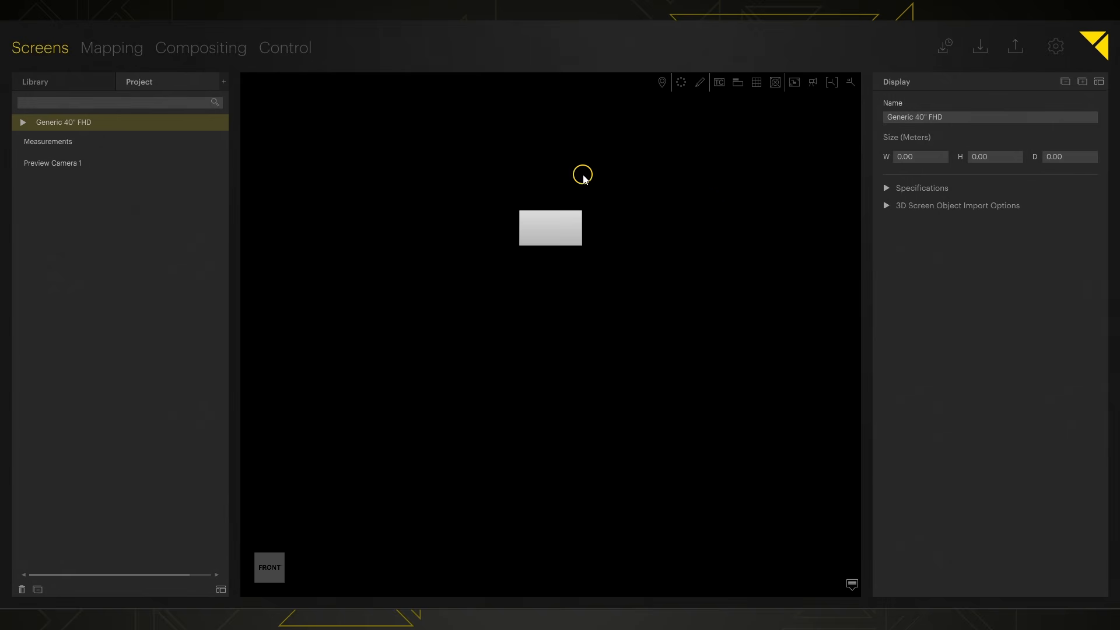
Show the grid in the viewport and lower the Generic 40" FHD display to a Y position of about 1.93 m
{"action": "left_click", "coordinate": [757, 84]}
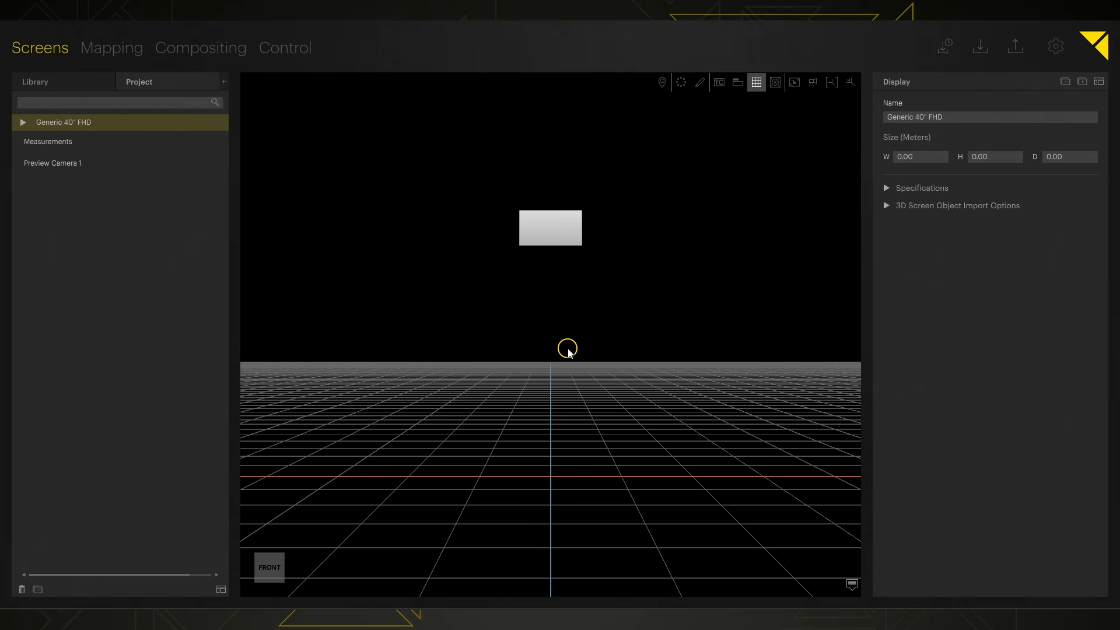
{"action": "left_click", "coordinate": [541, 224]}
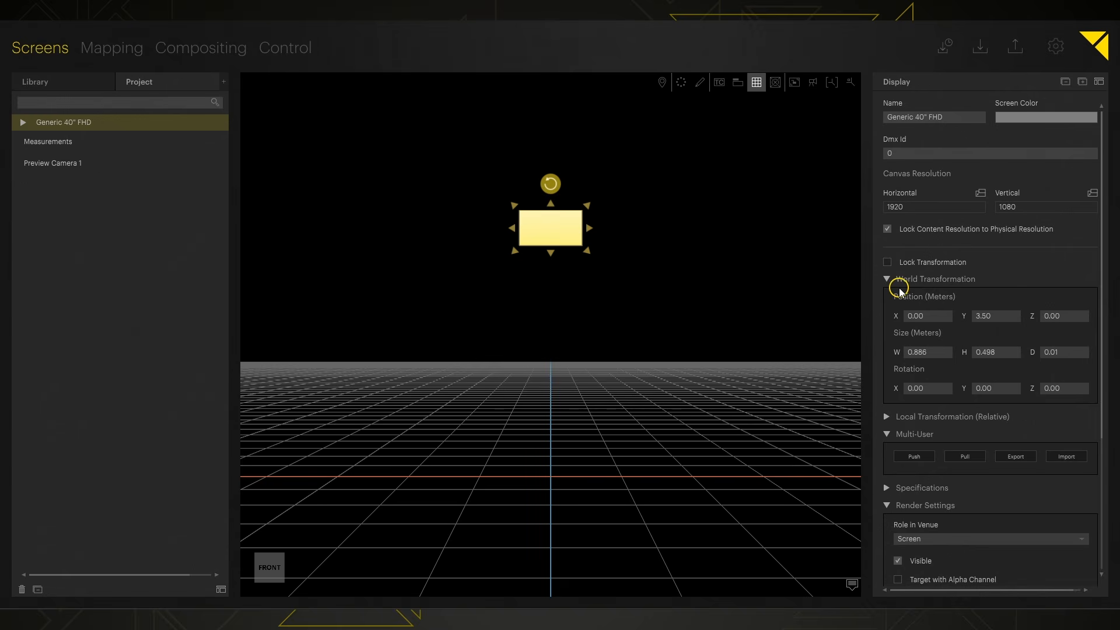
{"action": "left_click", "coordinate": [532, 223]}
{"action": "left_click_drag", "start_coordinate": [532, 224], "coordinate": [530, 332]}
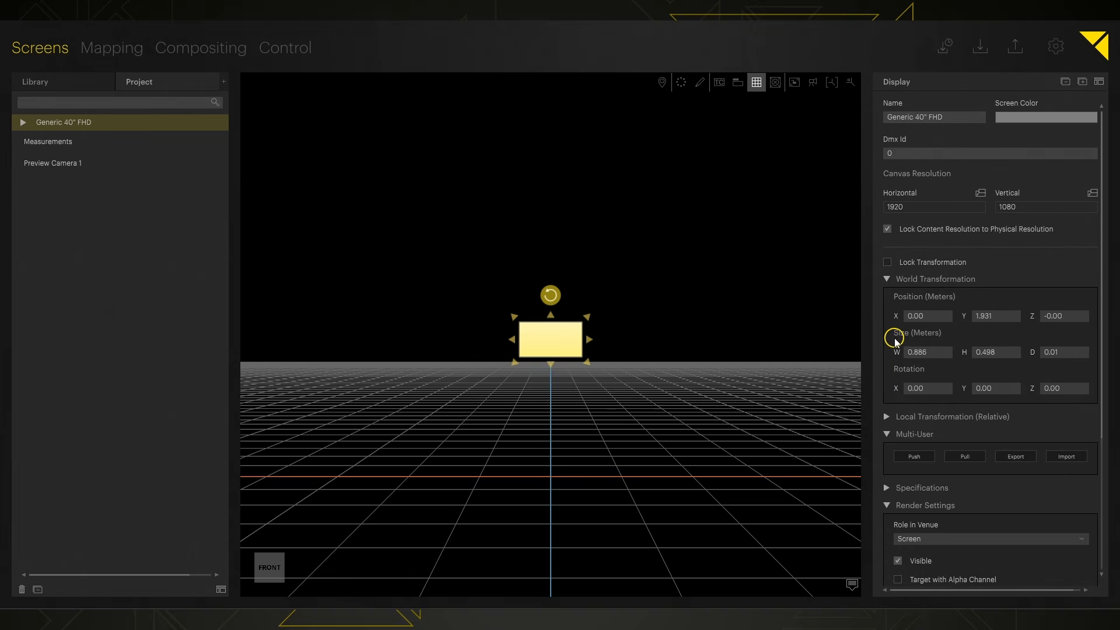
Set the display's world X position to 0 and its Y position to 0
{"action": "left_click", "coordinate": [917, 317]}
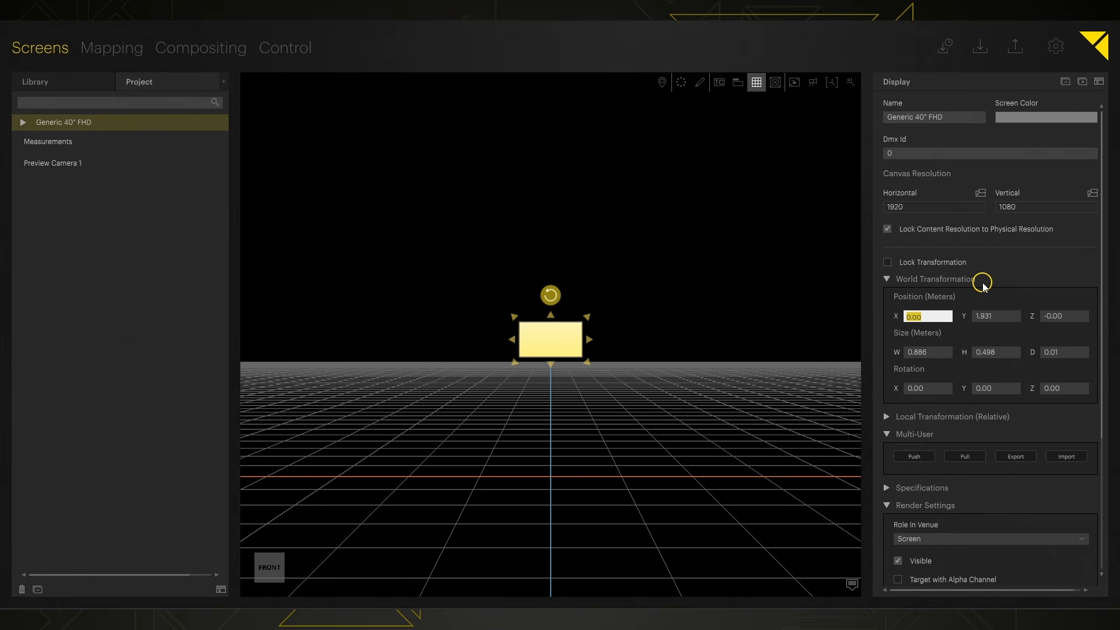
{"action": "type", "text": "0"}
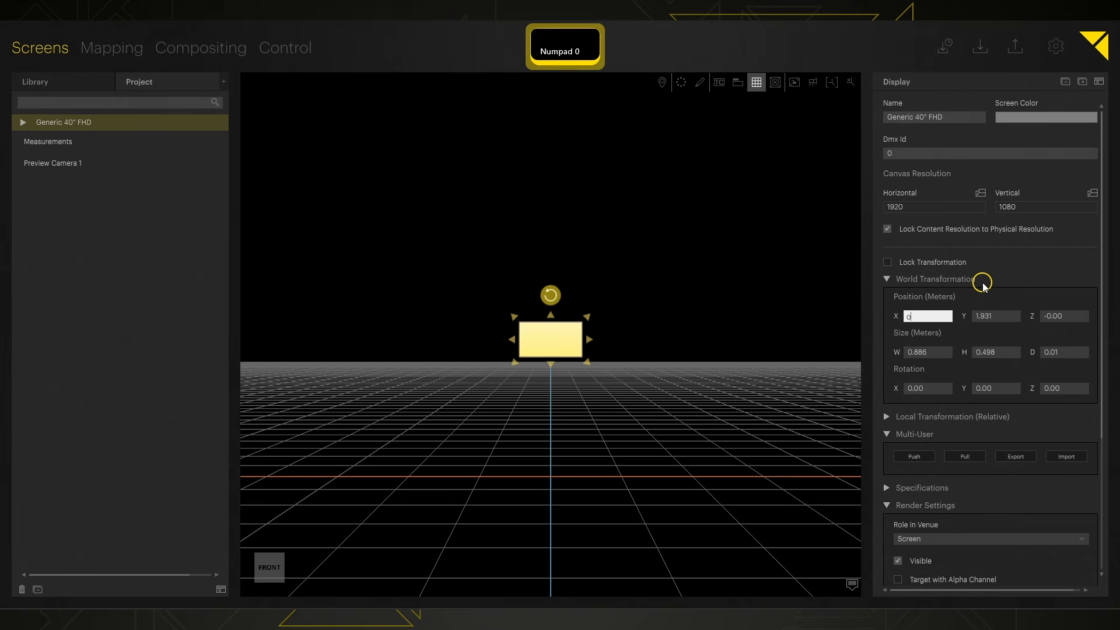
{"action": "key", "text": "Tab"}
{"action": "type", "text": "0"}
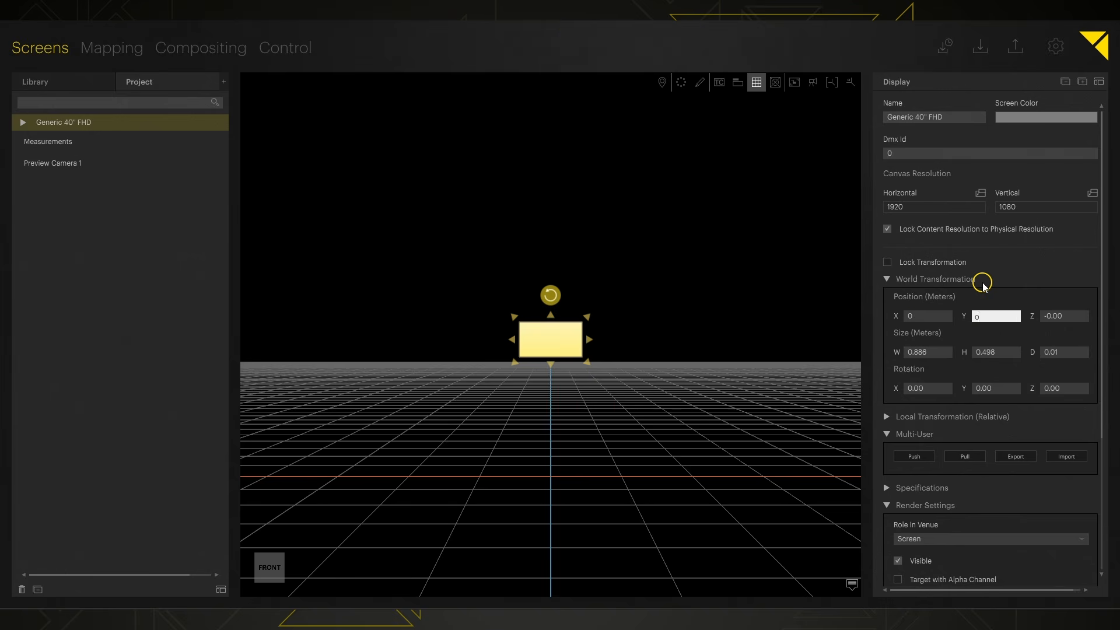
{"action": "key", "text": "Return"}
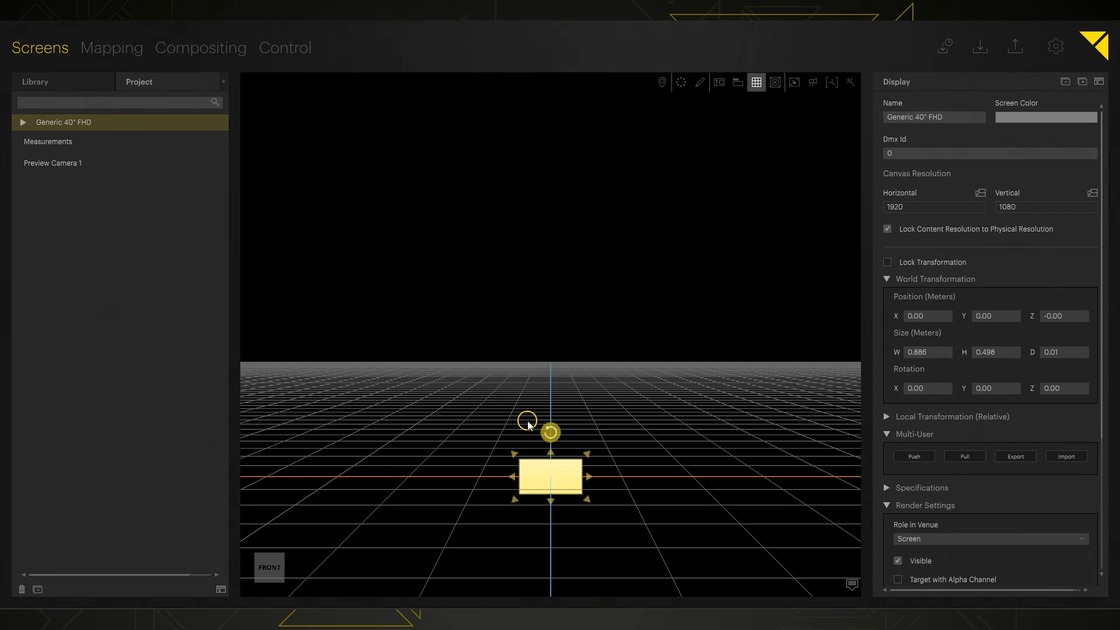
Set the display's world position to 1 m in X and 1 m in Y
{"action": "left_click", "coordinate": [929, 318]}
{"action": "type", "text": "1"}
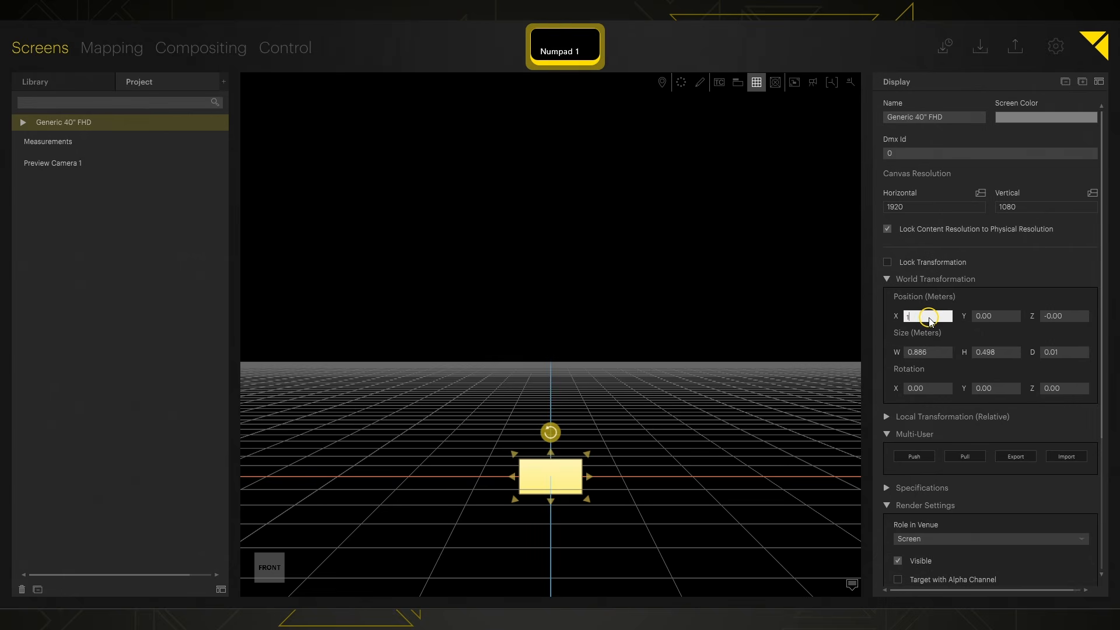
{"action": "key", "text": "Tab"}
{"action": "type", "text": "1"}
{"action": "key", "text": "Return"}
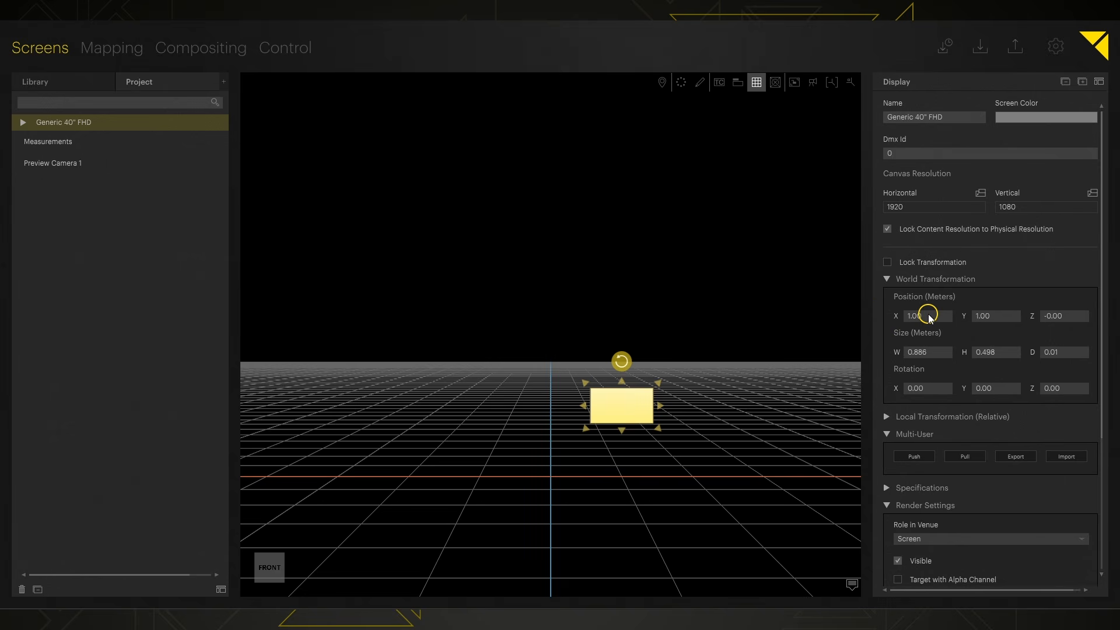
Scrub the display's X position to 0.60 m and fine-adjust its Y position to 1.01 m
{"action": "left_click_drag", "start_coordinate": [930, 318], "coordinate": [999, 383]}
{"action": "key", "text": "shift"}
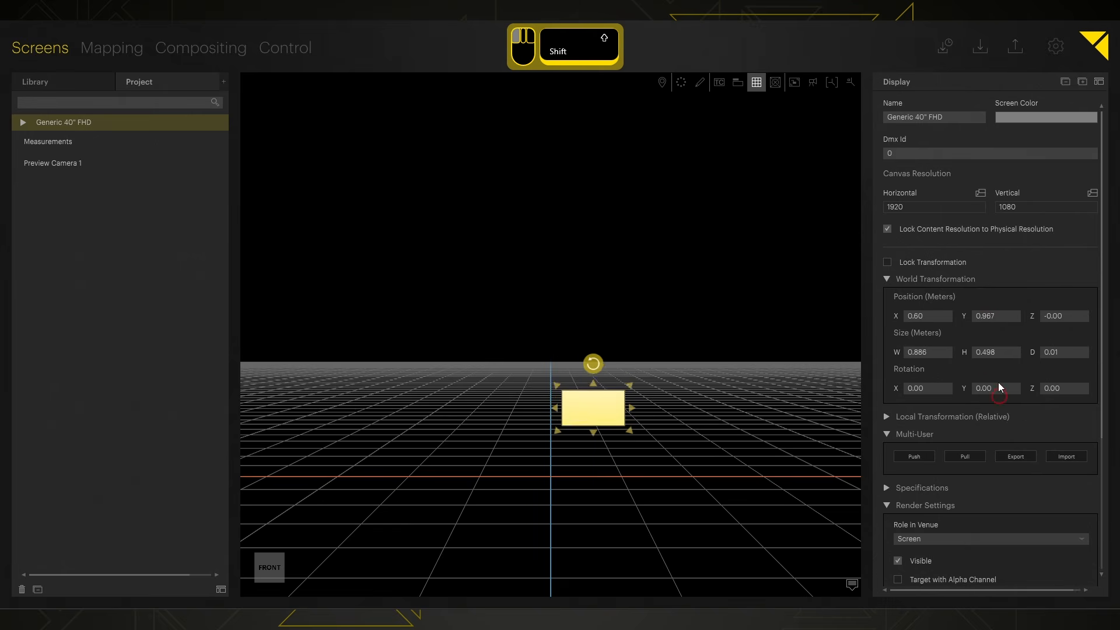
{"action": "left_click_drag", "start_coordinate": [974, 254], "coordinate": [992, 312], "text": "shift"}
{"action": "left_click_drag", "start_coordinate": [974, 362], "coordinate": [978, 320], "text": "shift"}
{"action": "left_click_drag", "start_coordinate": [973, 256], "coordinate": [975, 286], "text": "shift"}
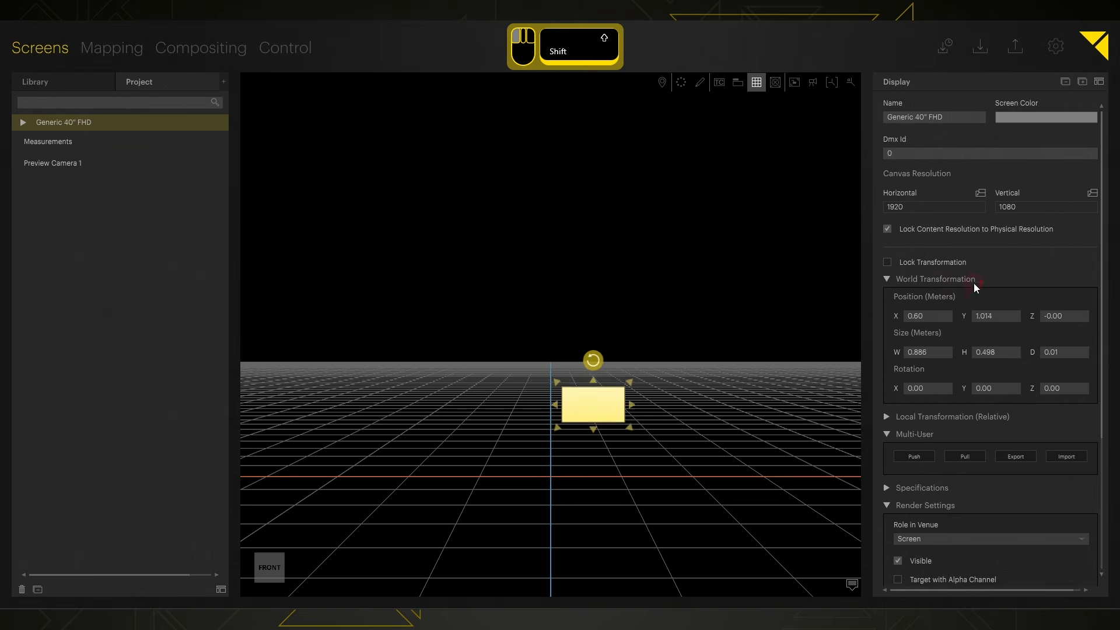
{"action": "left_click_drag", "start_coordinate": [981, 373], "coordinate": [982, 293], "text": "shift"}
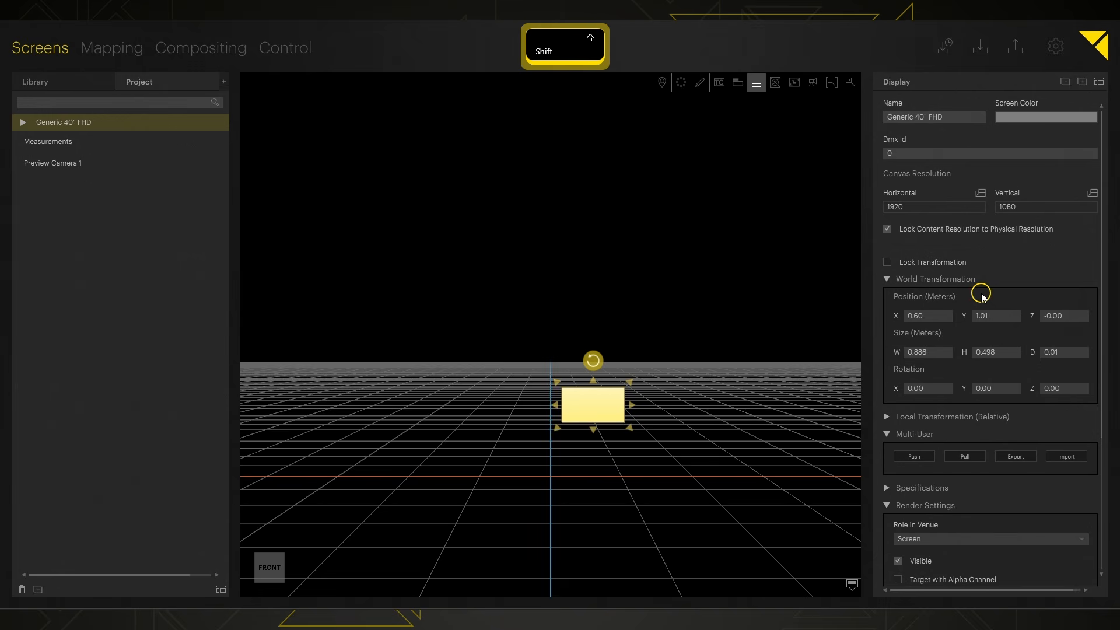
Increase the display's X position by 1 m with the expression +1
{"action": "left_click", "coordinate": [929, 318]}
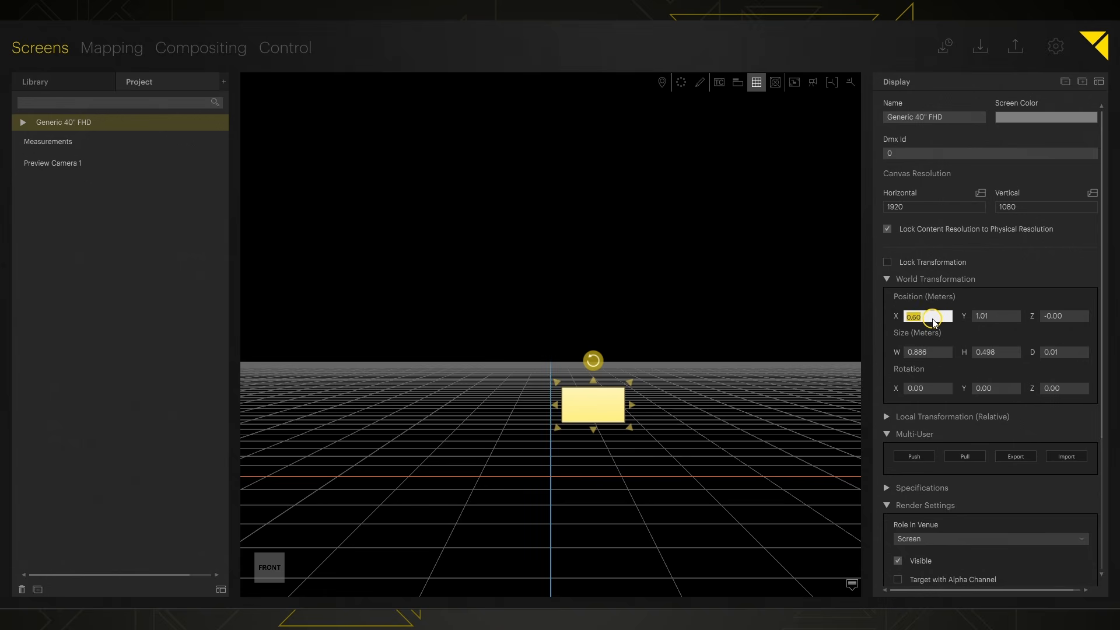
{"action": "left_click", "coordinate": [933, 319]}
{"action": "type", "text": "+1"}
{"action": "key", "text": "Return"}
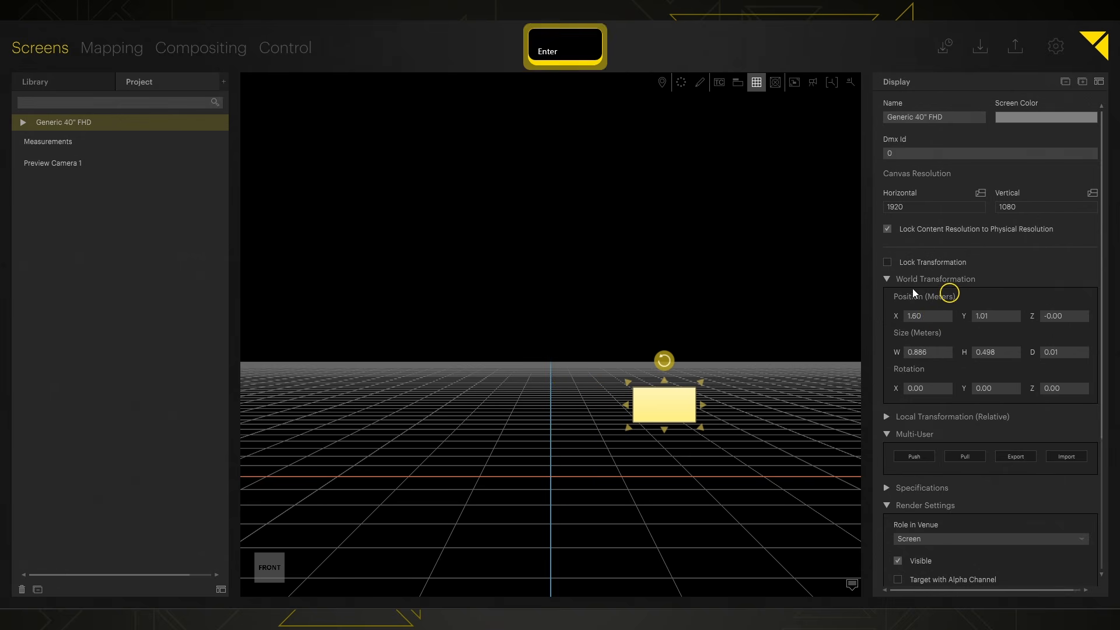
Return the display to the world origin by setting both its X and Y positions to 0
{"action": "left_click", "coordinate": [935, 318]}
{"action": "key", "text": "ctrl+a"}
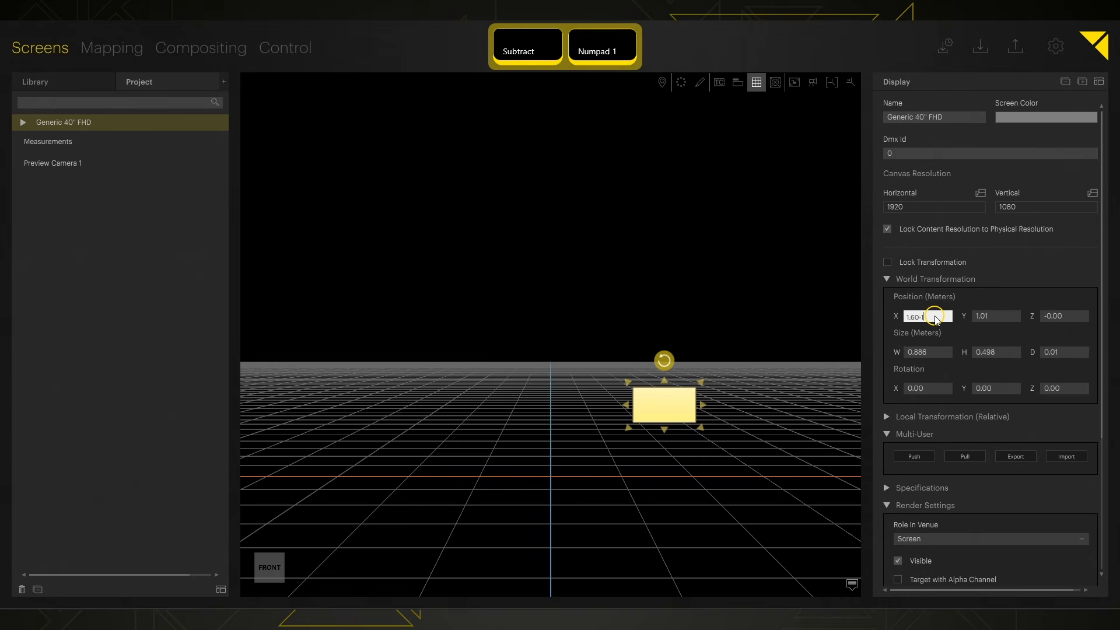
{"action": "type", "text": "0"}
{"action": "key", "text": "Return"}
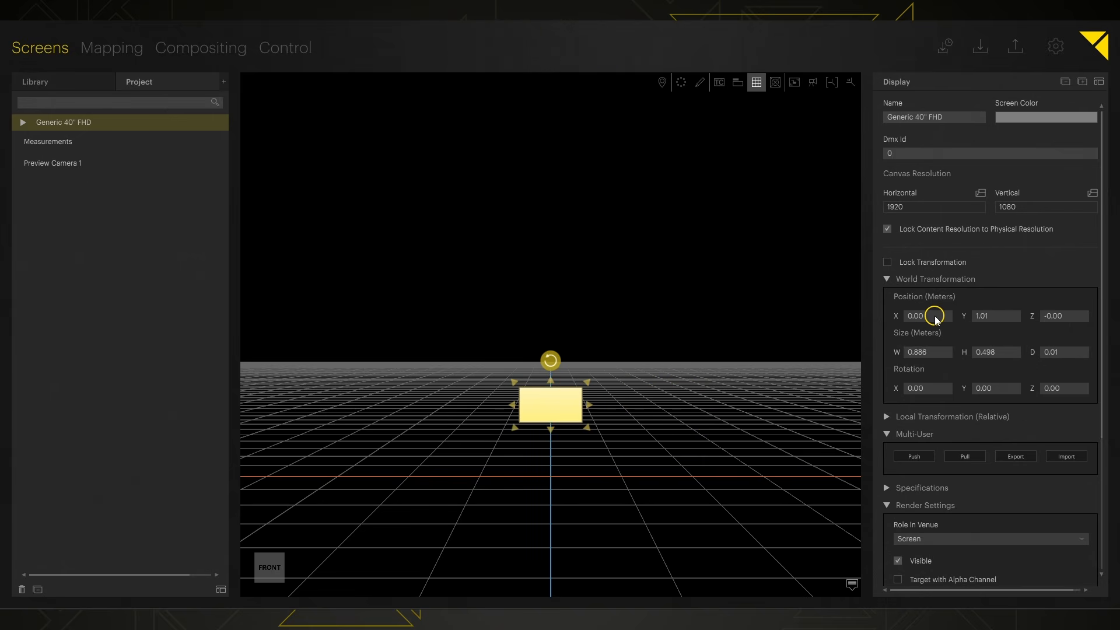
{"action": "left_click", "coordinate": [992, 316]}
{"action": "key", "text": "ctrl+a"}
{"action": "type", "text": "0"}
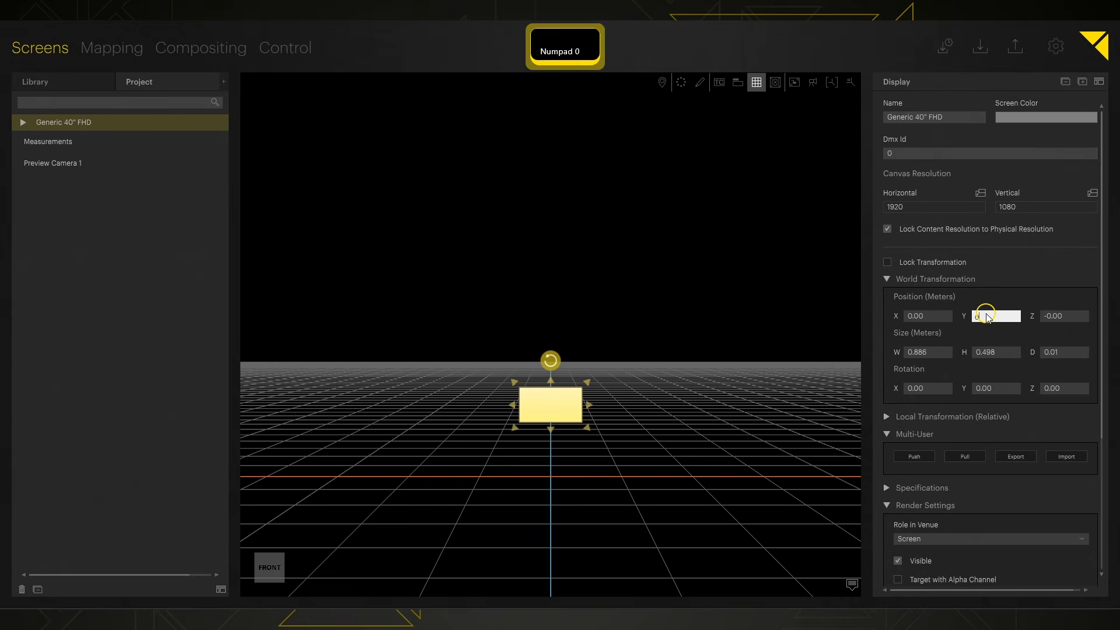
{"action": "key", "text": "Return"}
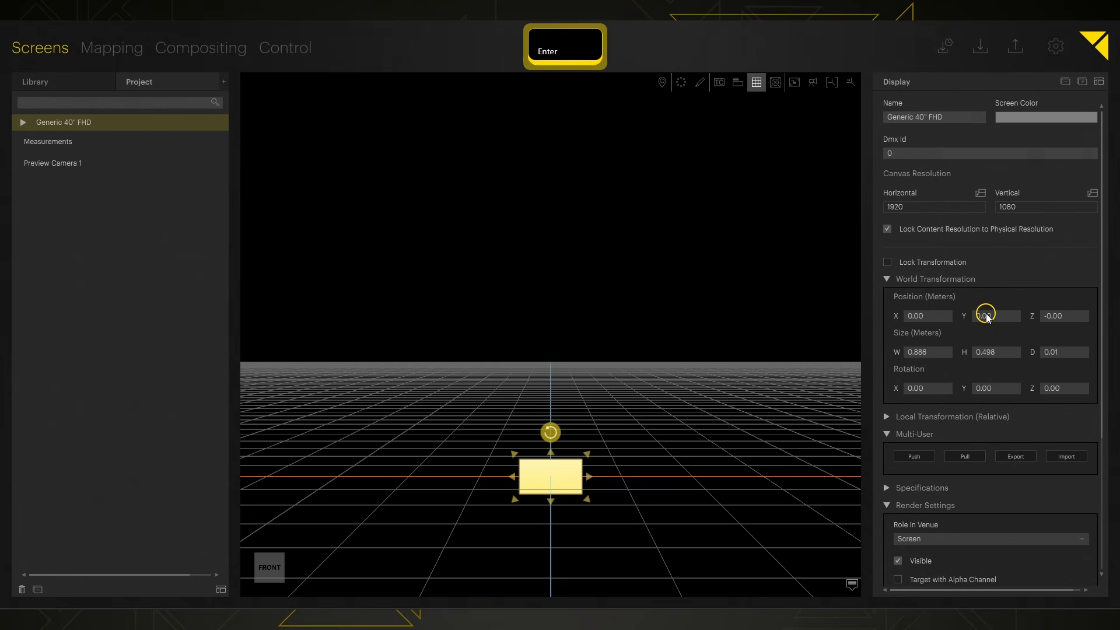
Offset the display's X position with the relative entry ++2 and its Y position with ++4
{"action": "left_click", "coordinate": [926, 317]}
{"action": "type", "text": "++2"}
{"action": "key", "text": "Return"}
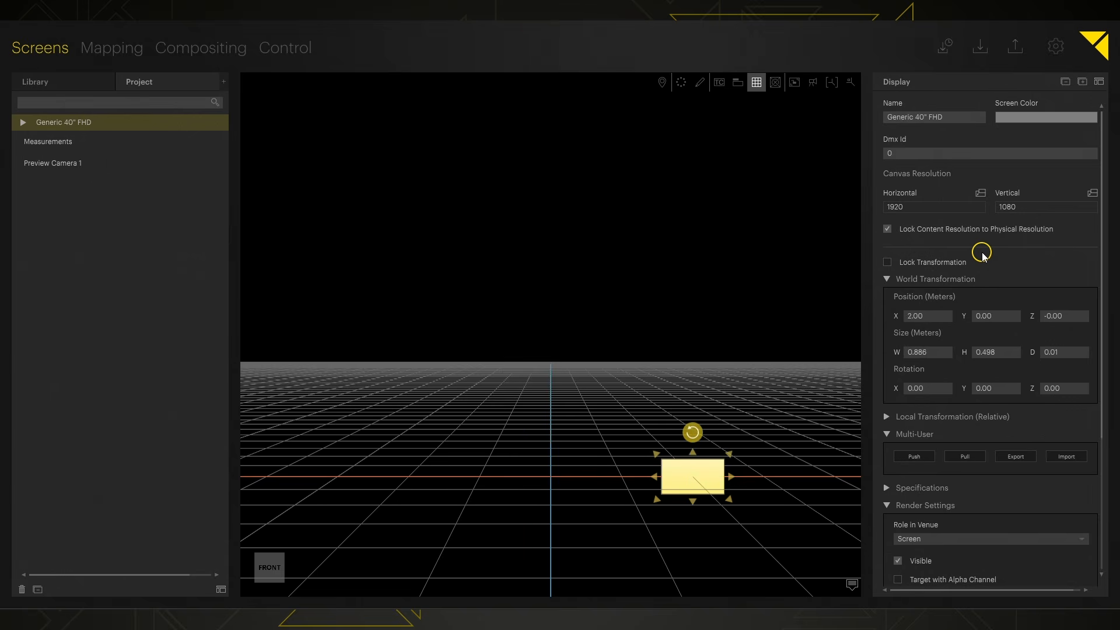
{"action": "left_click", "coordinate": [994, 324]}
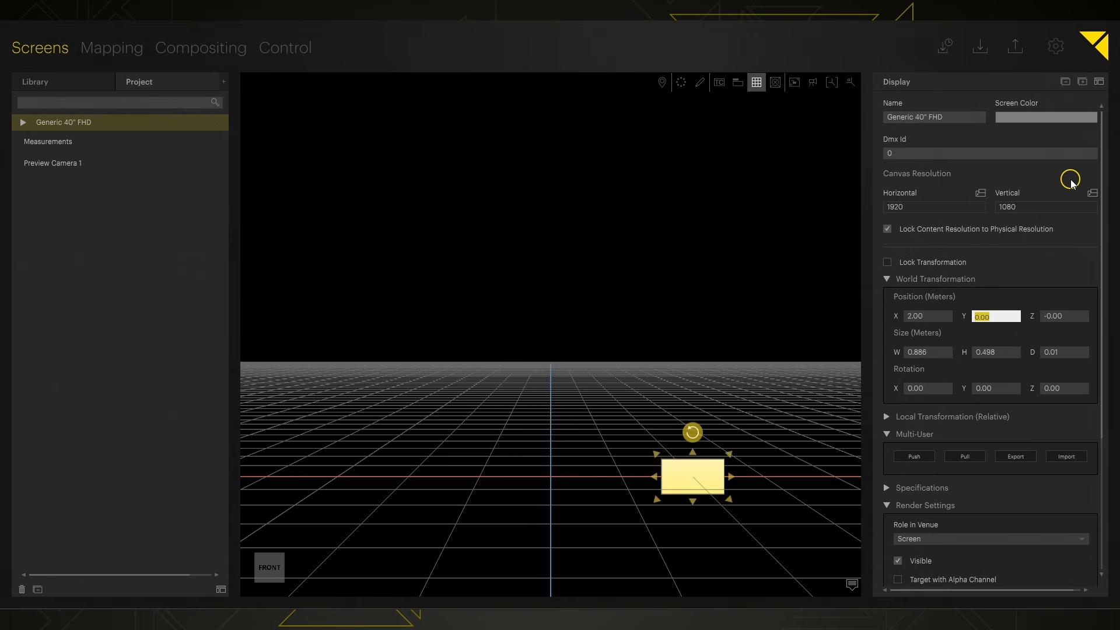
{"action": "type", "text": "++4"}
{"action": "key", "text": "Return"}
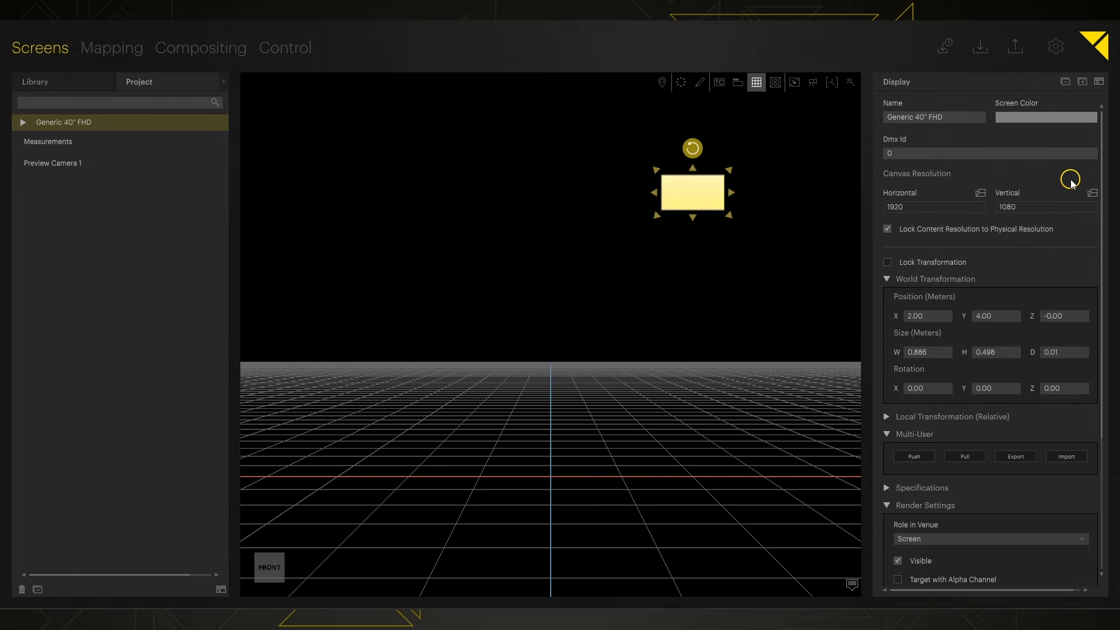
Lower the display's Y position by 8 m, and bring it back to 0 with the relative entry ++4
{"action": "left_click", "coordinate": [984, 320]}
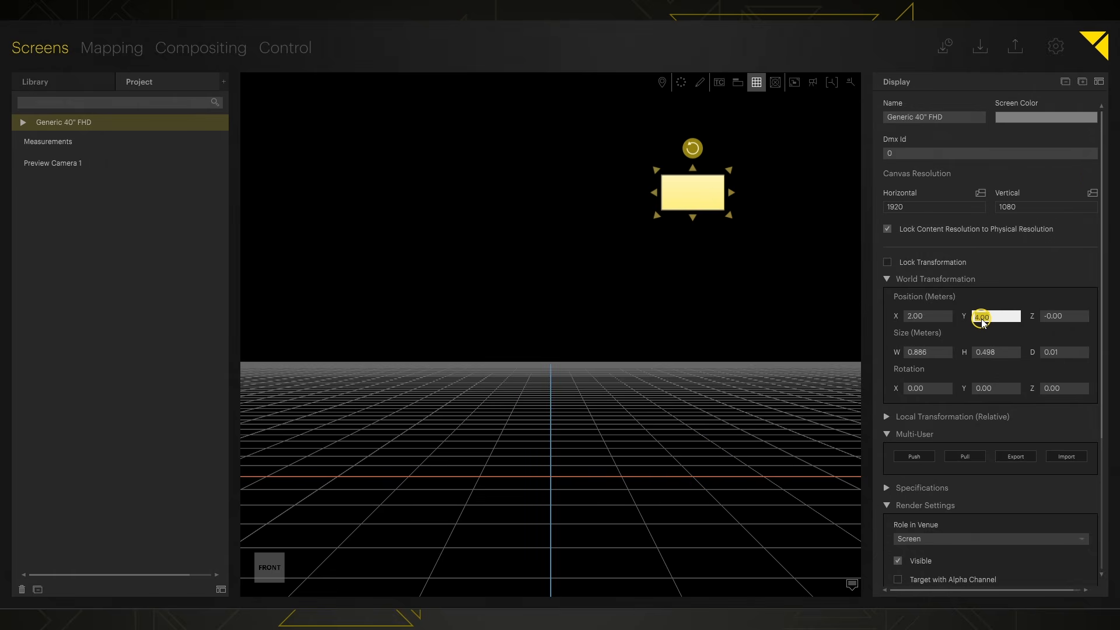
{"action": "type", "text": "-8"}
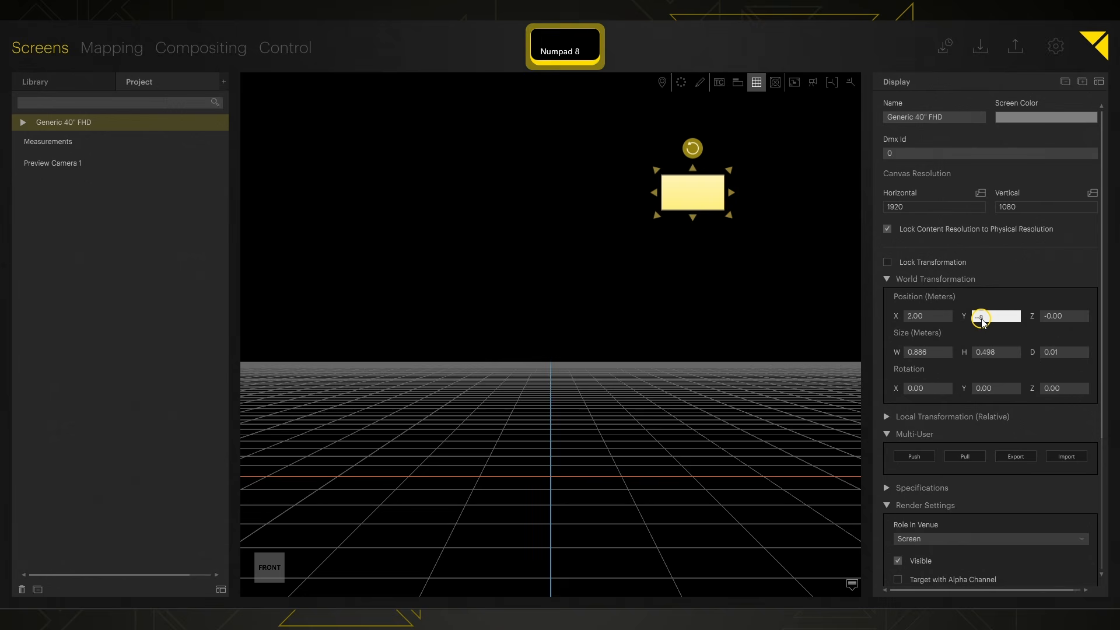
{"action": "key", "text": "Return"}
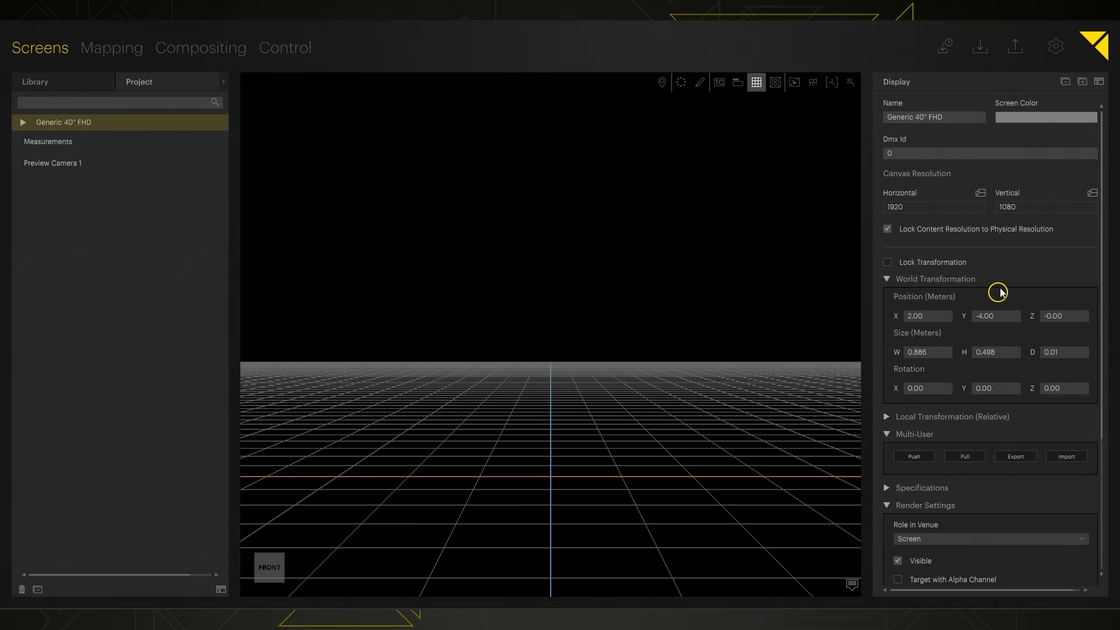
{"action": "left_click", "coordinate": [992, 317]}
{"action": "type", "text": "++"}
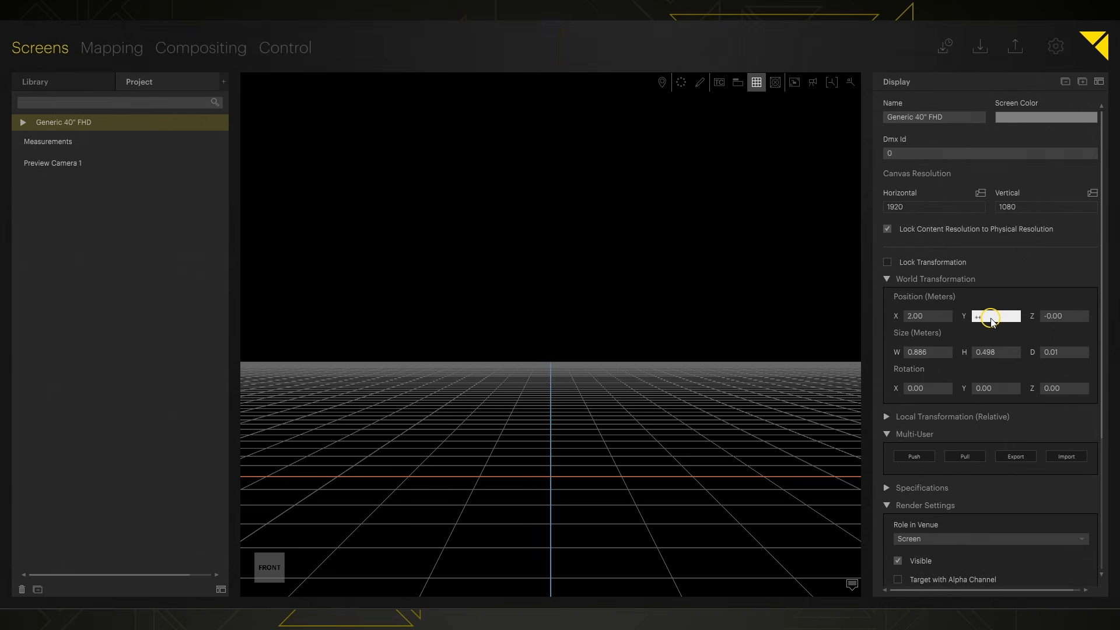
{"action": "type", "text": "4"}
{"action": "key", "text": "Return"}
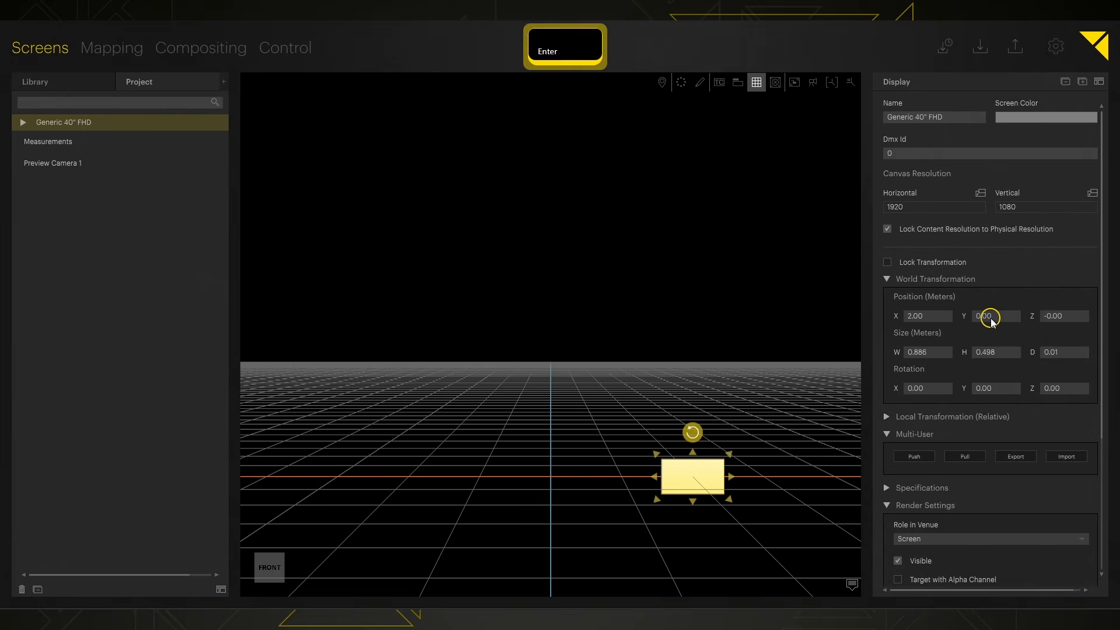
Set the display's X position to -2, and bring it back to 0 with the relative entry ++2
{"action": "left_click", "coordinate": [934, 317]}
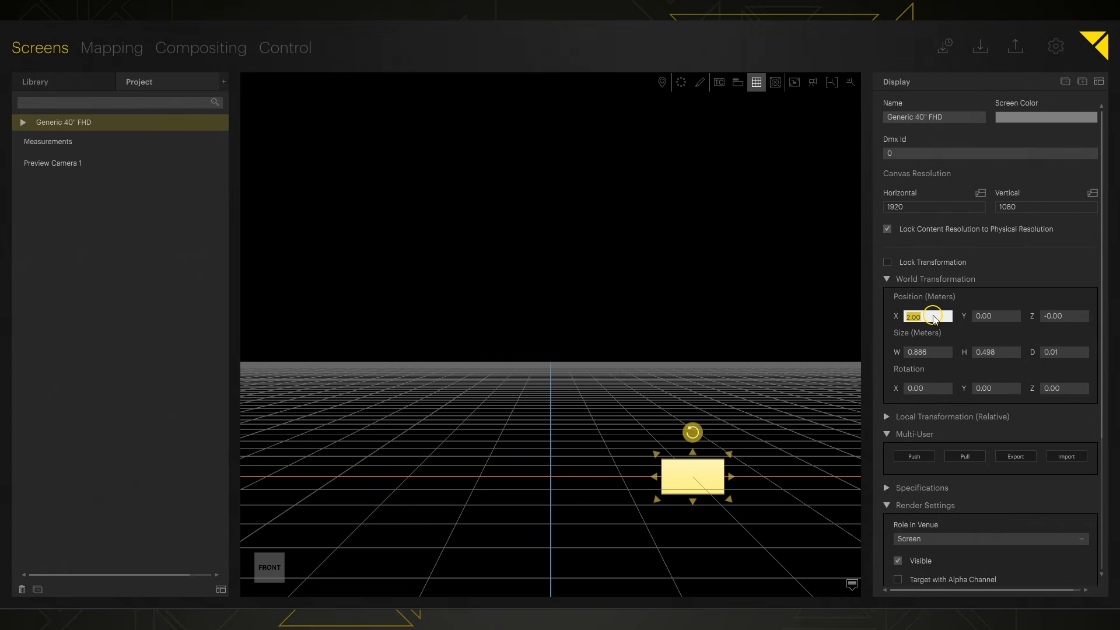
{"action": "type", "text": "-2"}
{"action": "key", "text": "Return"}
{"action": "left_click", "coordinate": [934, 317]}
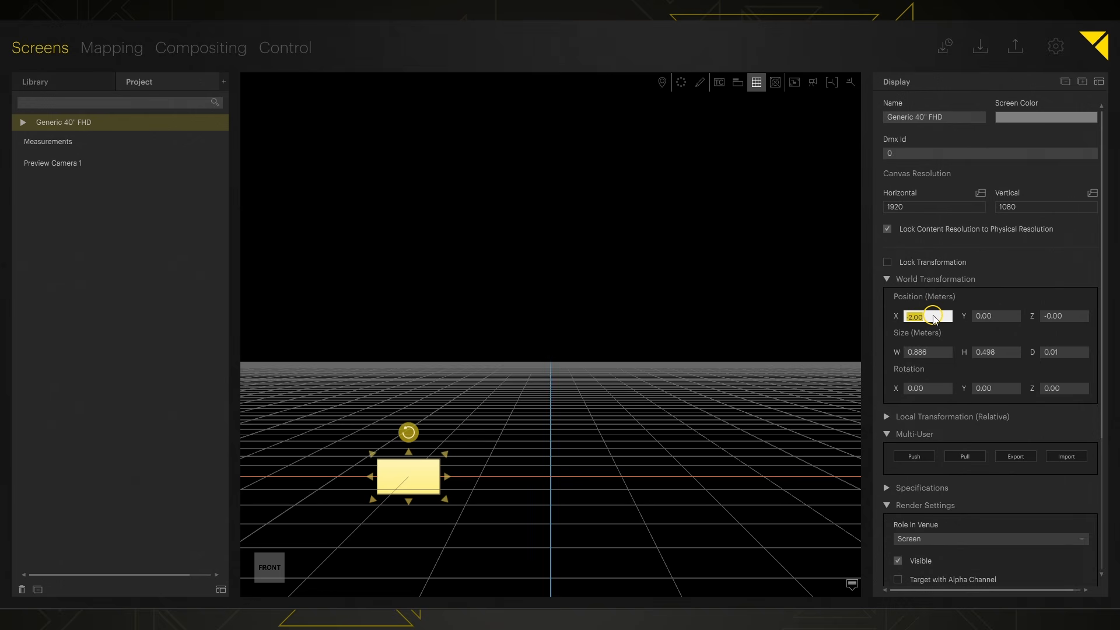
{"action": "key", "text": "Delete"}
{"action": "type", "text": "0"}
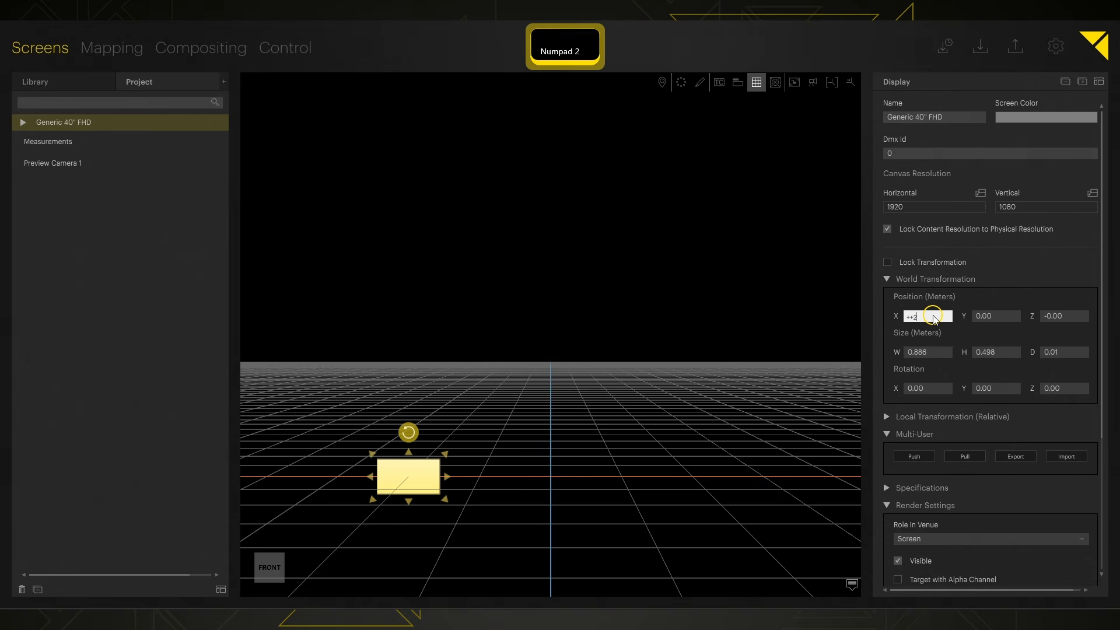
{"action": "key", "text": "Return"}
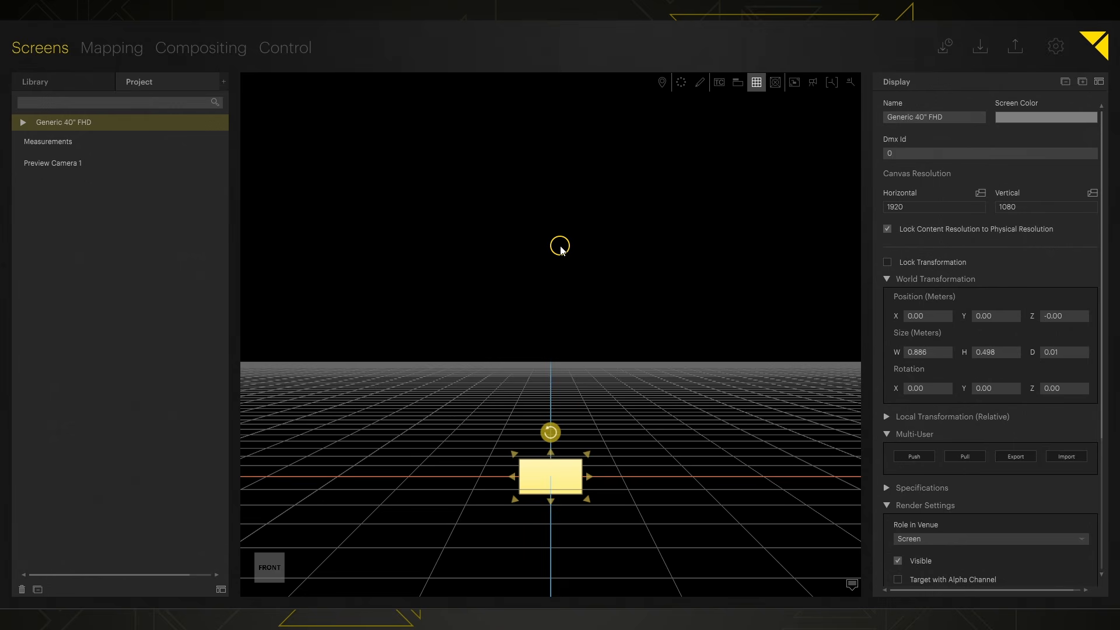
Pan the 3D view and orbit the camera around the display, ending near the front view
{"action": "middle_click_drag", "start_coordinate": [554, 244], "coordinate": [658, 261]}
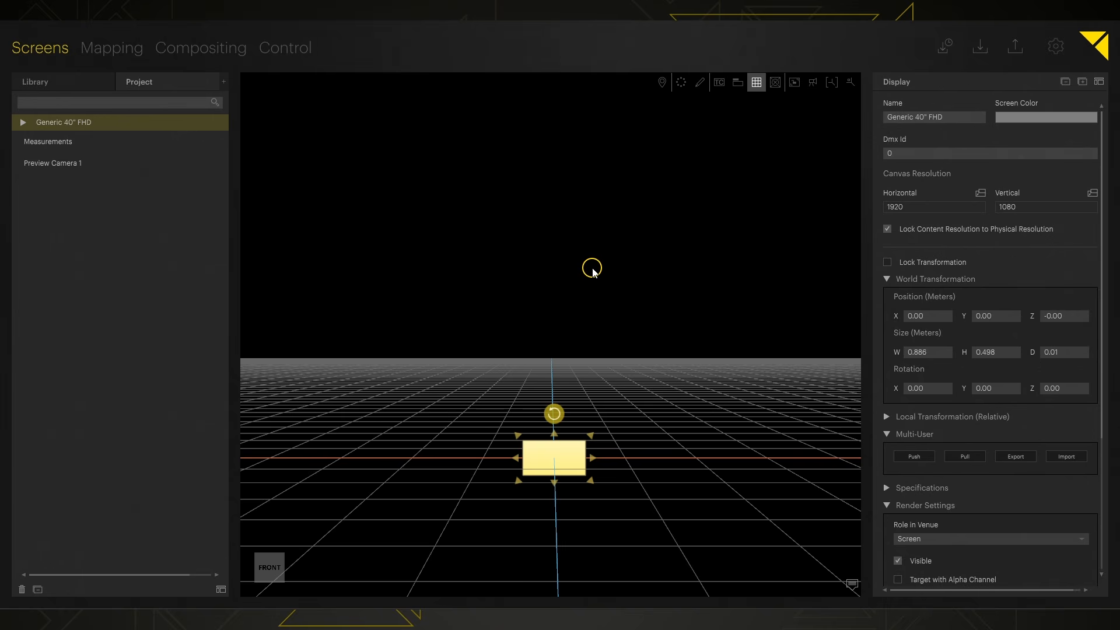
{"action": "key", "text": "alt"}
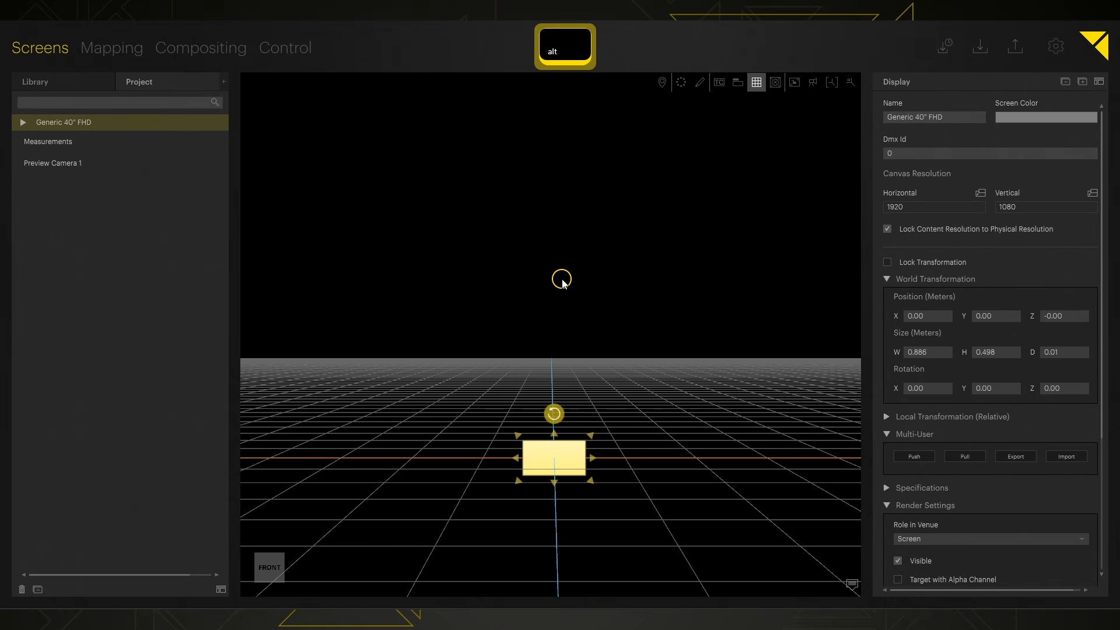
{"action": "middle_click_drag", "start_coordinate": [571, 257], "coordinate": [423, 371], "text": "alt"}
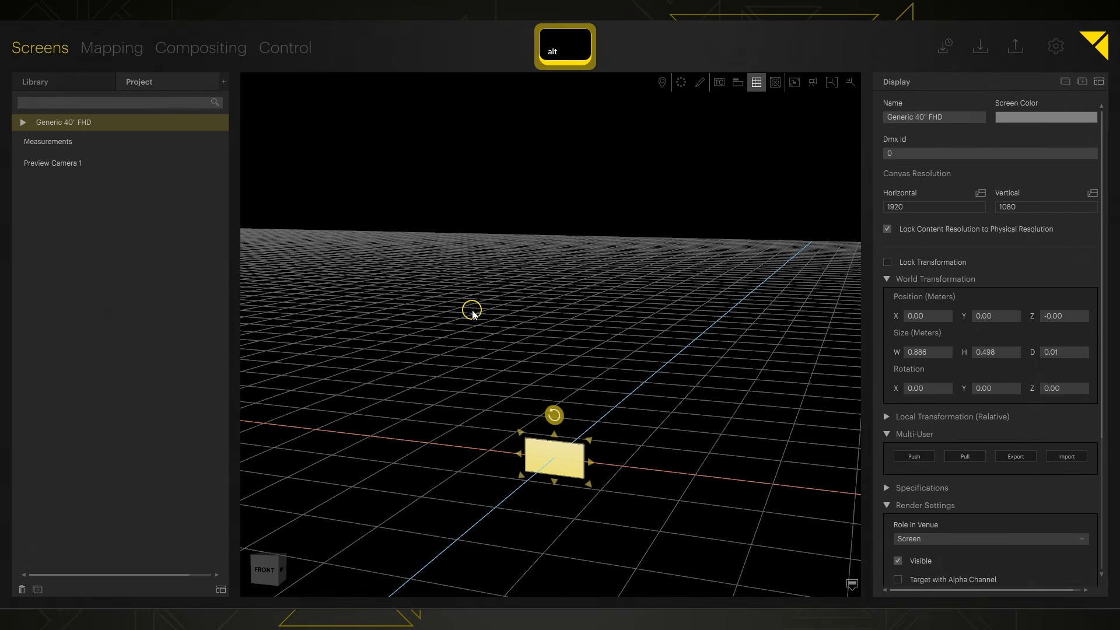
{"action": "middle_click_drag", "start_coordinate": [473, 308], "coordinate": [636, 228], "text": "alt"}
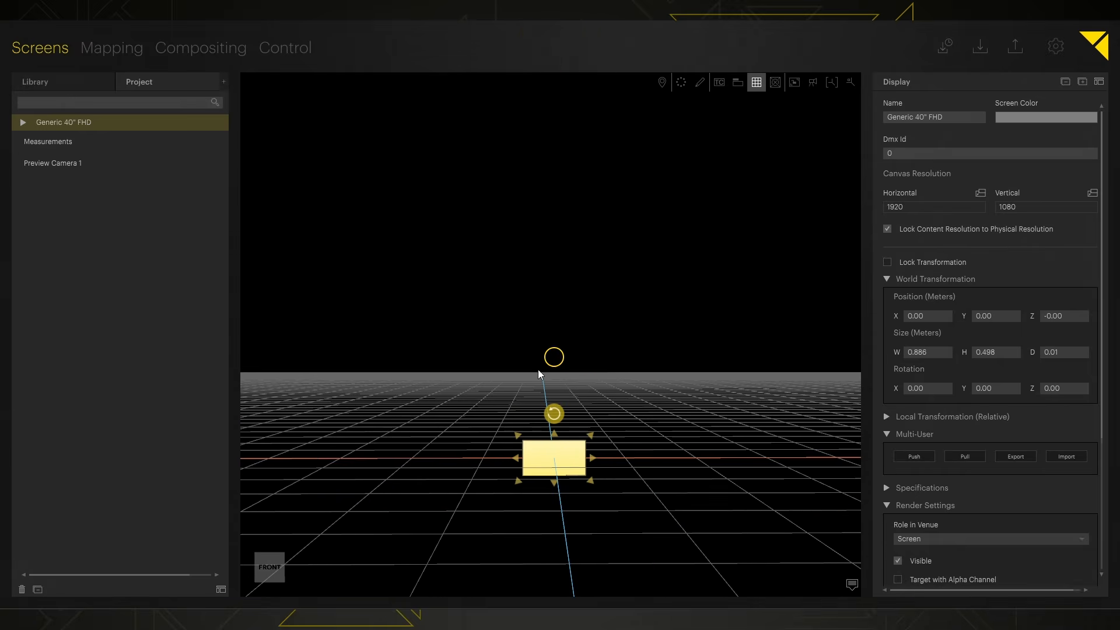
Zoom the camera in and out on the display repeatedly, trying both normal and modified zoom speeds
{"action": "scroll", "coordinate": [553, 461], "scroll_direction": "up", "scroll_amount": 4}
{"action": "scroll", "coordinate": [553, 461], "scroll_direction": "down", "scroll_amount": 2}
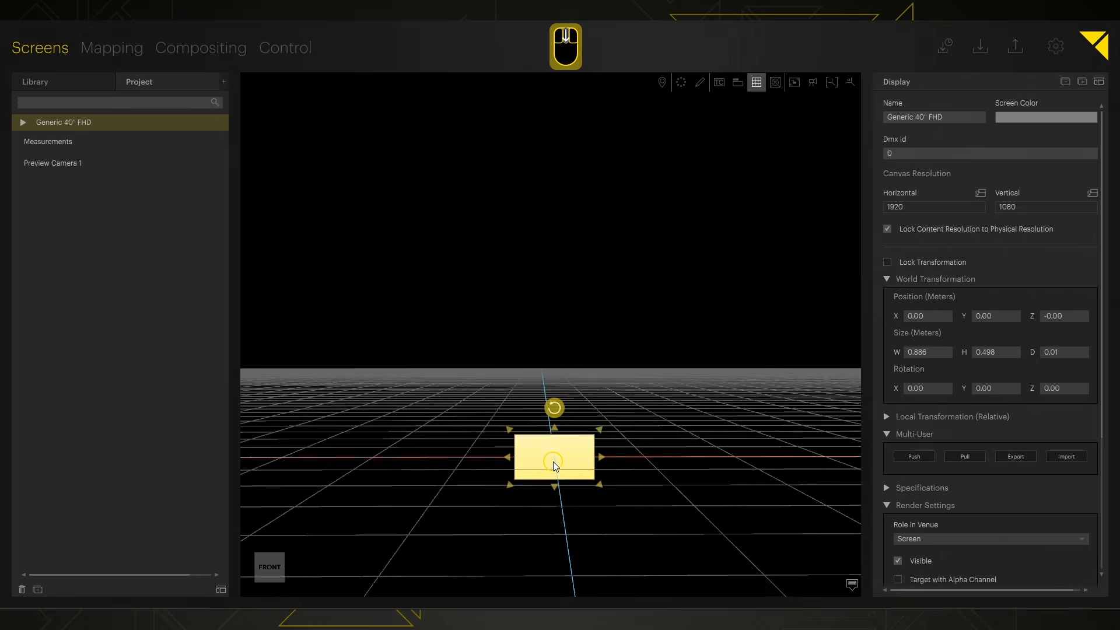
{"action": "scroll", "coordinate": [551, 461], "scroll_direction": "up", "scroll_amount": 4}
{"action": "scroll", "coordinate": [551, 461], "scroll_direction": "down", "scroll_amount": 3}
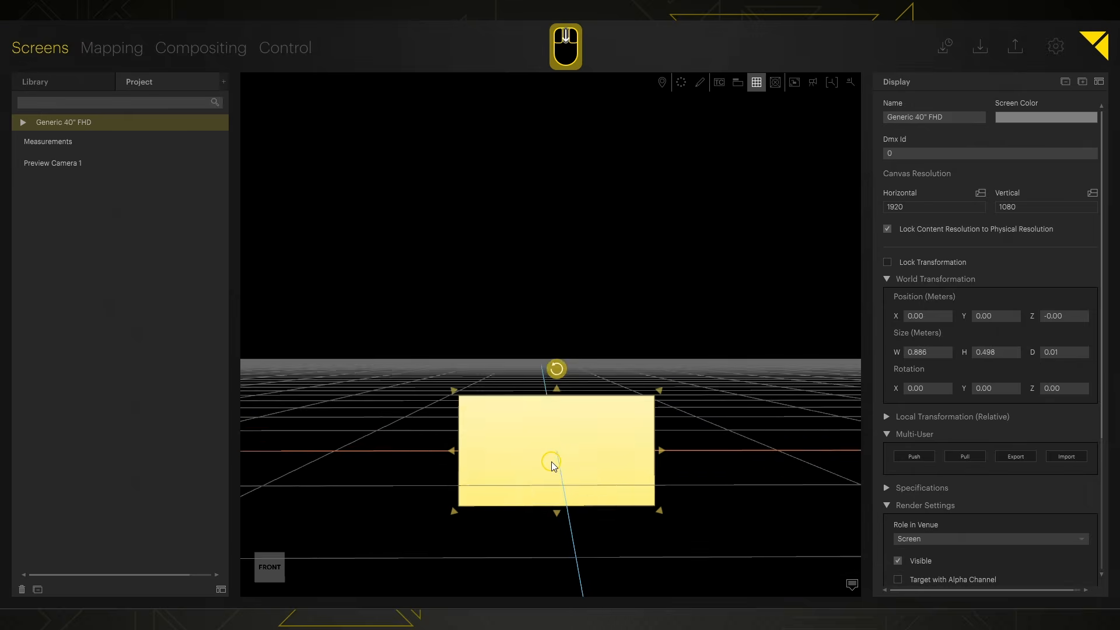
{"action": "scroll", "coordinate": [551, 461], "scroll_direction": "up", "scroll_amount": 5}
{"action": "scroll", "coordinate": [552, 461], "scroll_direction": "down", "scroll_amount": 3}
{"action": "scroll", "coordinate": [552, 460], "scroll_direction": "down", "scroll_amount": 2}
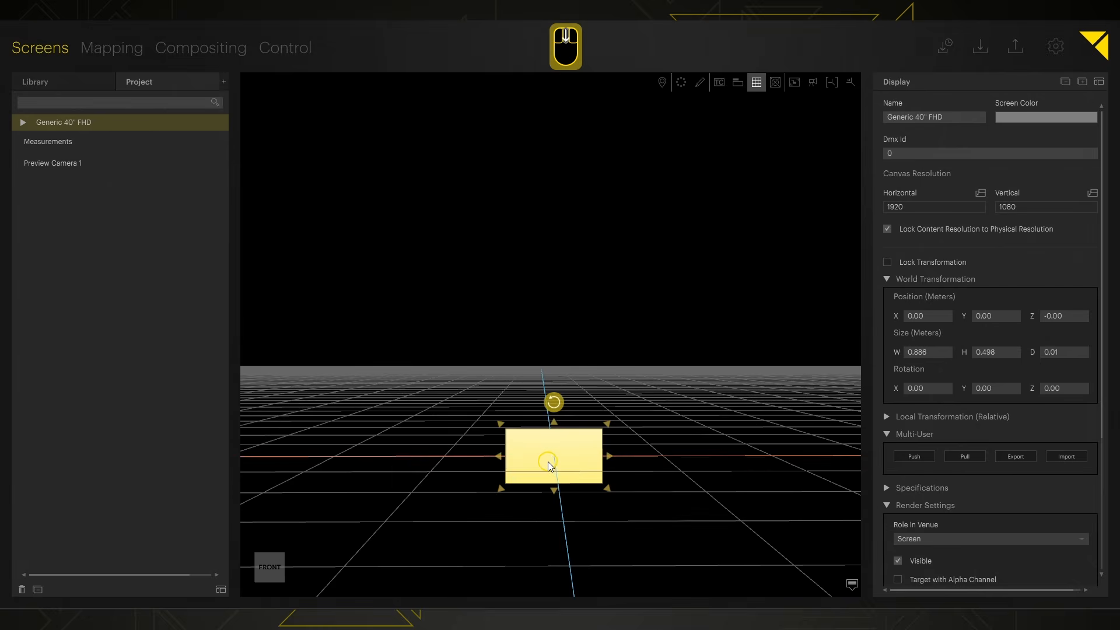
{"action": "scroll", "coordinate": [547, 461], "scroll_direction": "up", "scroll_amount": 4}
{"action": "scroll", "coordinate": [547, 461], "scroll_direction": "down", "scroll_amount": 3, "text": "shift"}
{"action": "scroll", "coordinate": [548, 461], "scroll_direction": "up", "scroll_amount": 3, "text": "shift"}
{"action": "scroll", "coordinate": [548, 461], "scroll_direction": "down", "scroll_amount": 3, "text": "shift"}
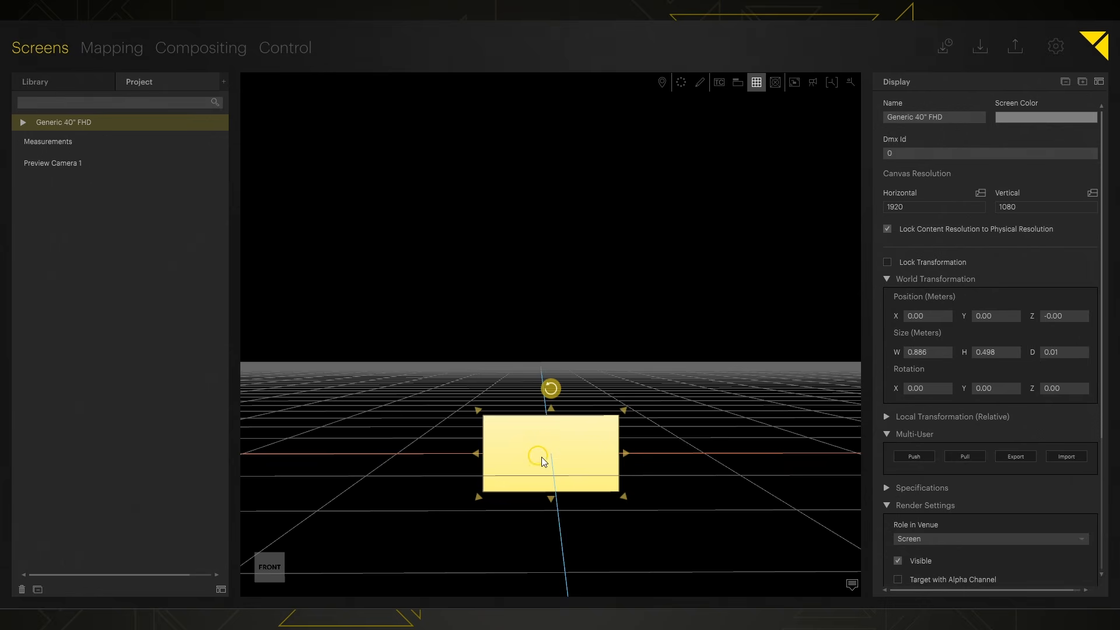
{"action": "scroll", "coordinate": [542, 457], "scroll_direction": "up", "scroll_amount": 4}
{"action": "scroll", "coordinate": [538, 433], "scroll_direction": "down", "scroll_amount": 4}
{"action": "scroll", "coordinate": [527, 416], "scroll_direction": "up", "scroll_amount": 2}
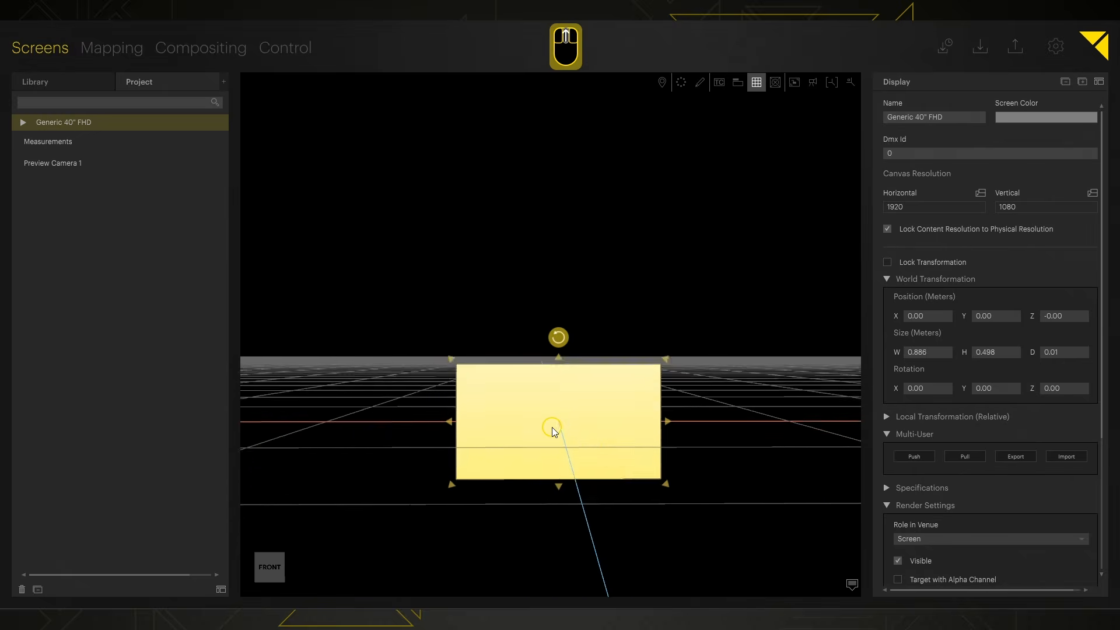
{"action": "scroll", "coordinate": [552, 427], "scroll_direction": "up", "scroll_amount": 3}
{"action": "scroll", "coordinate": [552, 427], "scroll_direction": "down", "scroll_amount": 5}
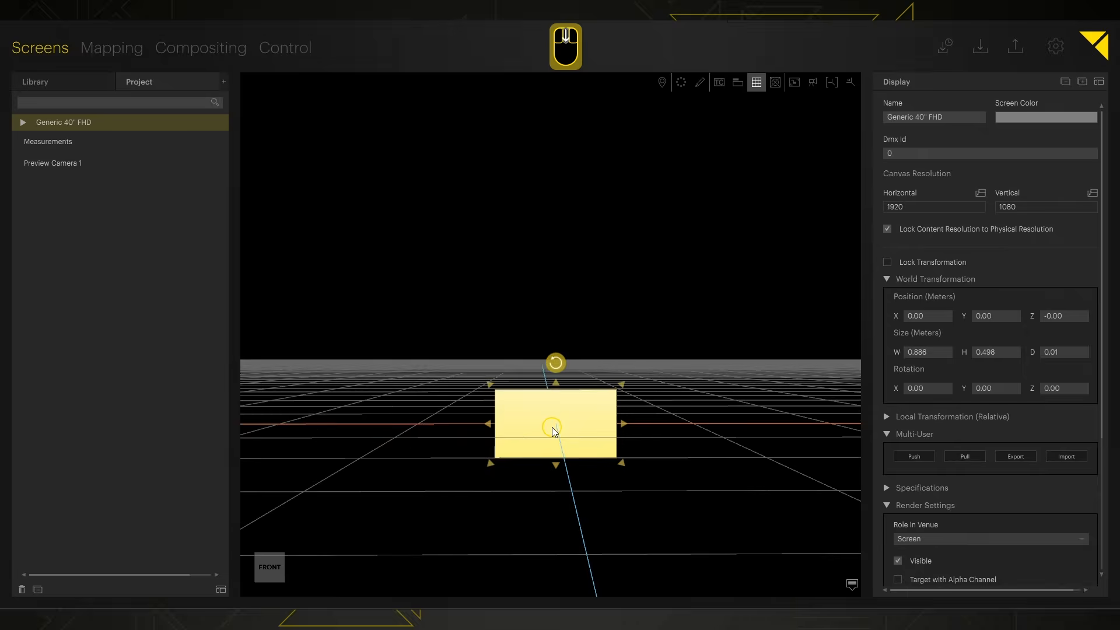
Zoom in and out toward empty space above the display and the floor grid in front of it
{"action": "scroll", "coordinate": [566, 254], "scroll_direction": "up", "scroll_amount": 3}
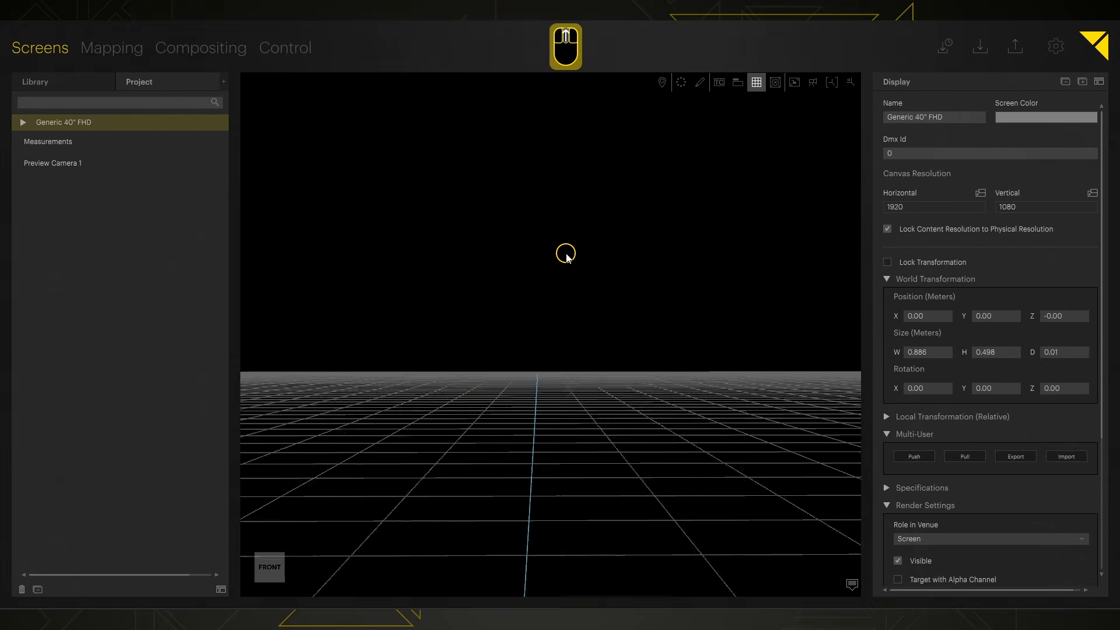
{"action": "scroll", "coordinate": [566, 255], "scroll_direction": "down", "scroll_amount": 5}
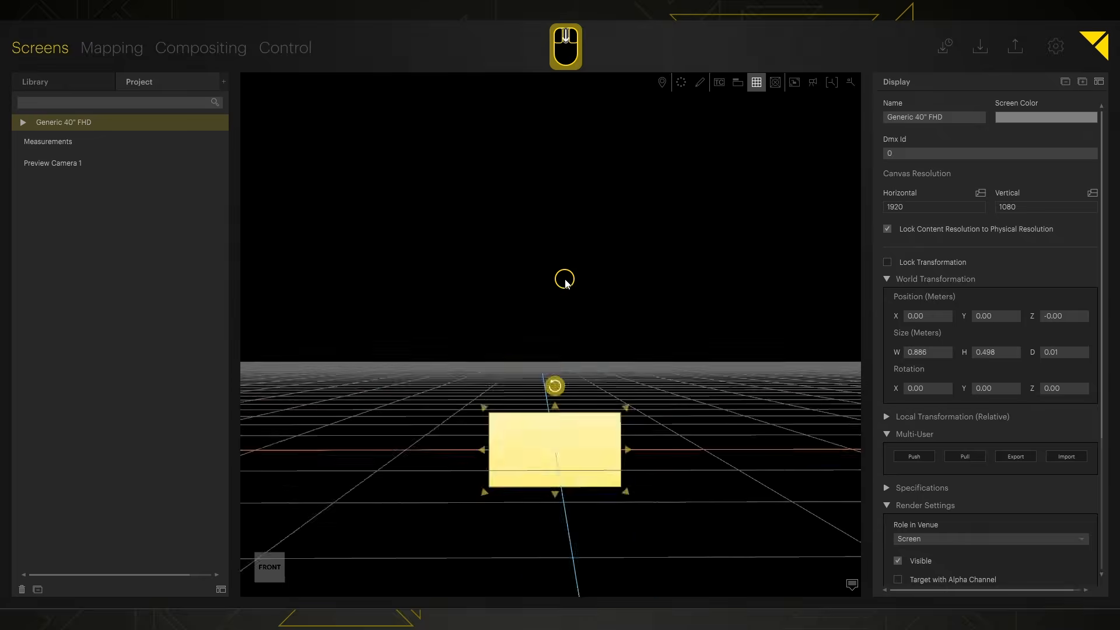
{"action": "scroll", "coordinate": [564, 279], "scroll_direction": "down", "scroll_amount": 2}
{"action": "scroll", "coordinate": [463, 500], "scroll_direction": "up", "scroll_amount": 4}
{"action": "scroll", "coordinate": [463, 500], "scroll_direction": "down", "scroll_amount": 4}
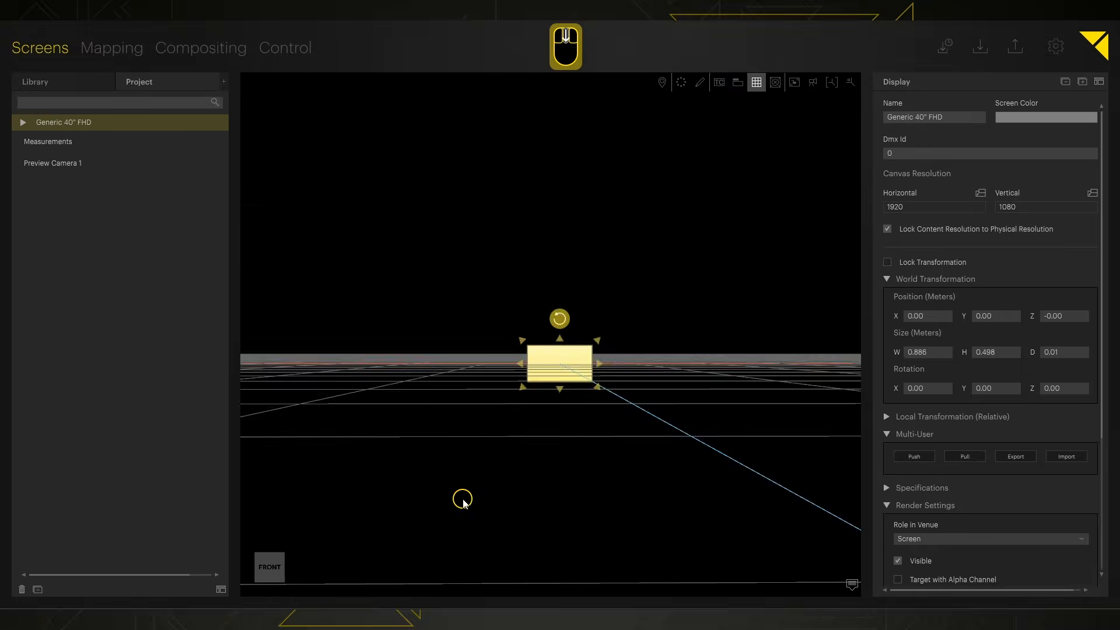
{"action": "scroll", "coordinate": [463, 500], "scroll_direction": "up", "scroll_amount": 3}
{"action": "scroll", "coordinate": [462, 500], "scroll_direction": "down", "scroll_amount": 4}
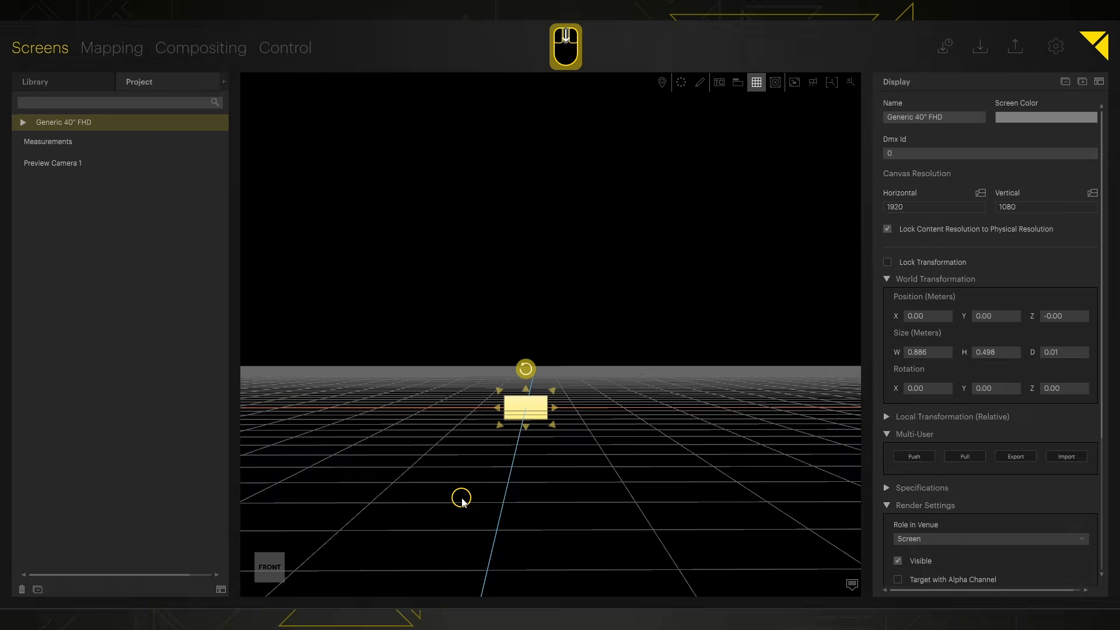
{"action": "scroll", "coordinate": [461, 500], "scroll_direction": "up", "scroll_amount": 3}
{"action": "scroll", "coordinate": [462, 500], "scroll_direction": "down", "scroll_amount": 3}
Zoom in and out with the modified zoom speed, and bring the display back into close view
{"action": "key", "text": "shift"}
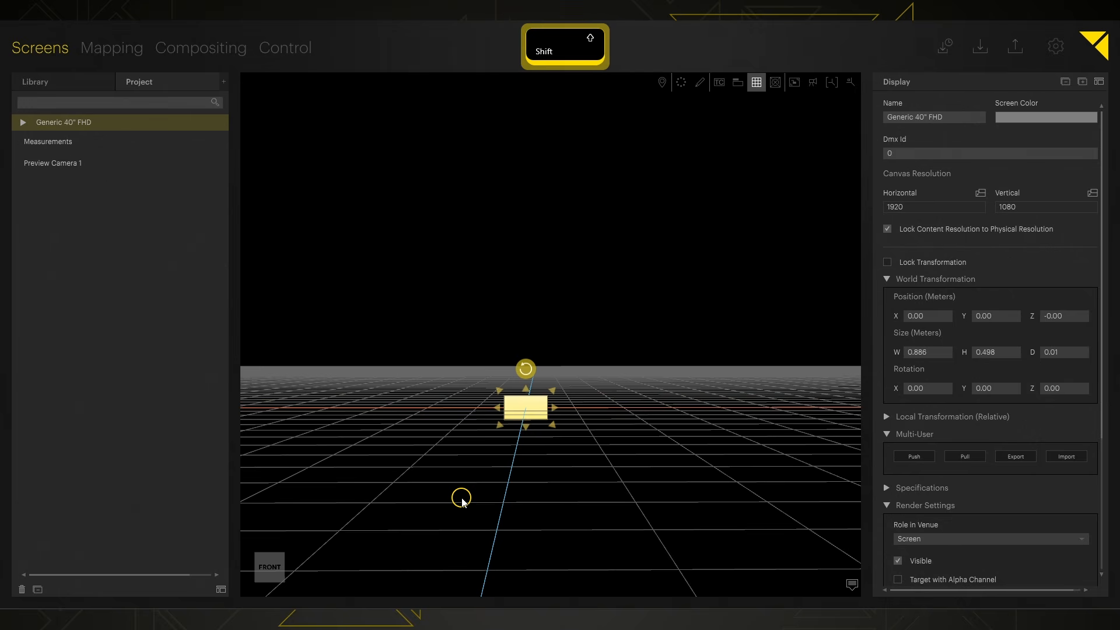
{"action": "scroll", "coordinate": [461, 500], "scroll_direction": "up", "scroll_amount": 5, "text": "shift"}
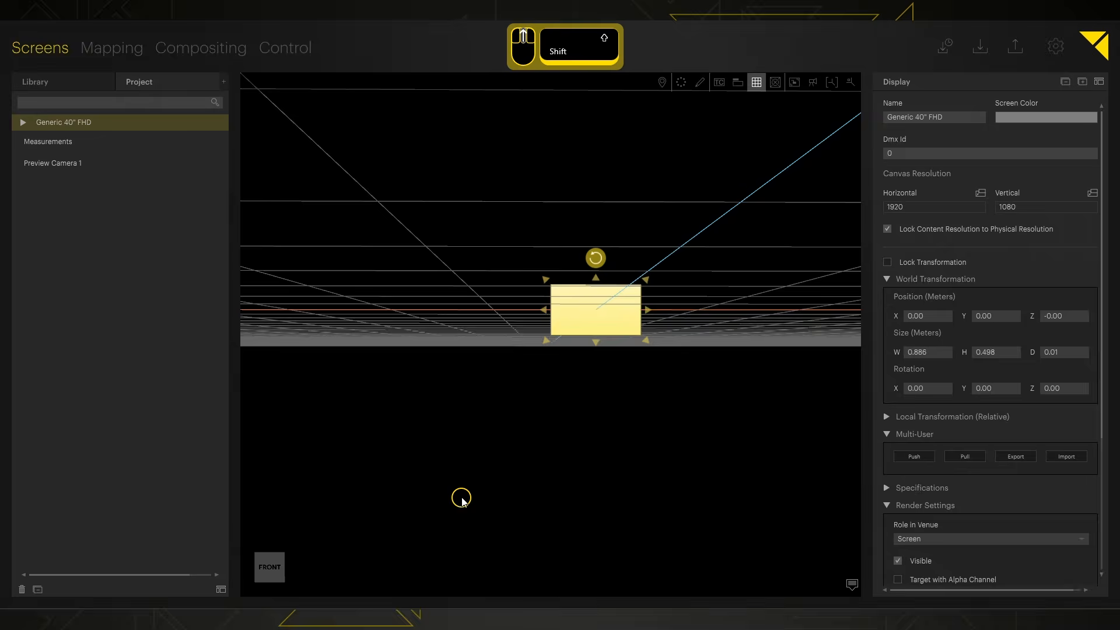
{"action": "scroll", "coordinate": [462, 497], "scroll_direction": "up", "scroll_amount": 2, "text": "shift"}
{"action": "scroll", "coordinate": [460, 496], "scroll_direction": "down", "scroll_amount": 6, "text": "shift"}
{"action": "scroll", "coordinate": [456, 483], "scroll_direction": "up", "scroll_amount": 2, "text": "shift"}
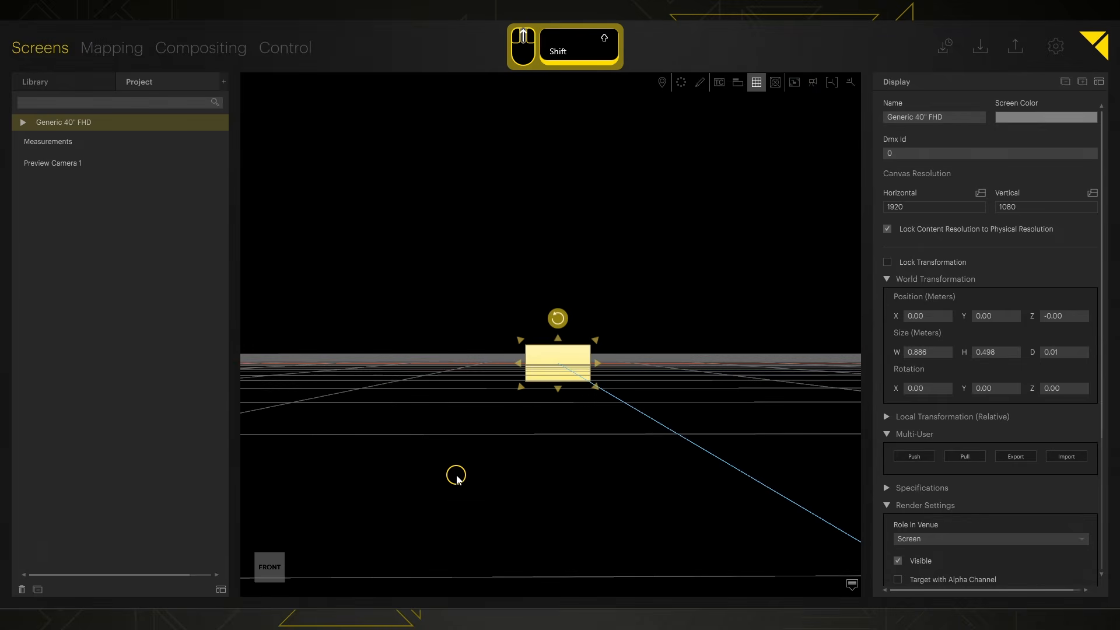
{"action": "scroll", "coordinate": [545, 370], "scroll_direction": "up", "scroll_amount": 3}
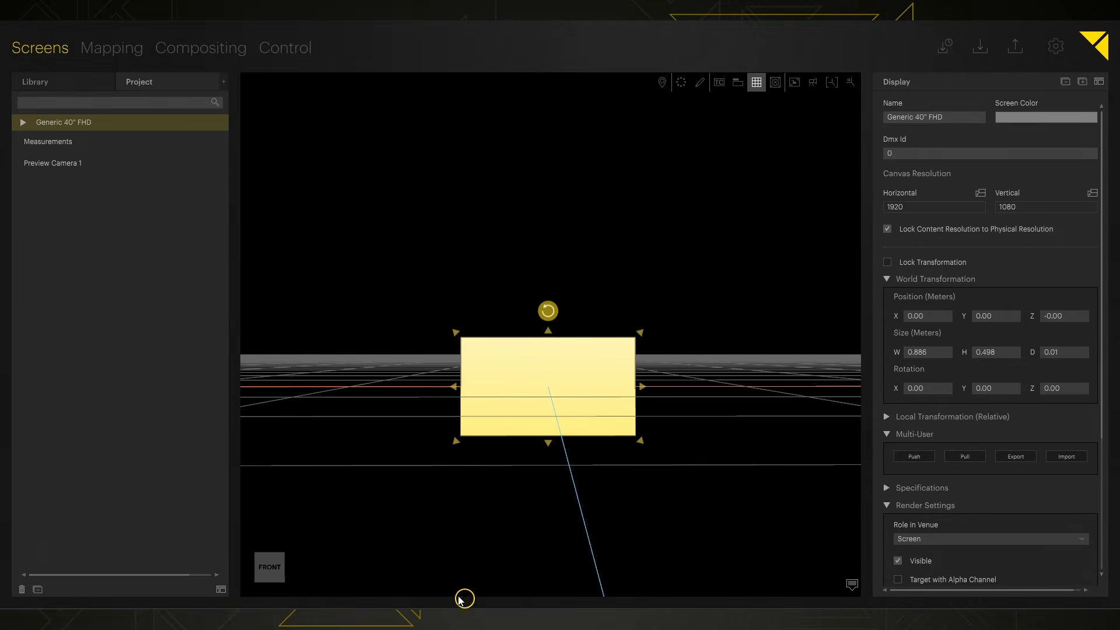
Use the orientation cube to turn the camera through different views and look at the back of the display
{"action": "mouse_move", "coordinate": [269, 567]}
{"action": "left_mouse_down"}
{"action": "mouse_move", "coordinate": [274, 557]}
{"action": "mouse_move", "coordinate": [257, 579]}
{"action": "mouse_move", "coordinate": [255, 561]}
{"action": "mouse_move", "coordinate": [290, 582]}
{"action": "mouse_move", "coordinate": [353, 570]}
{"action": "mouse_move", "coordinate": [376, 607]}
{"action": "mouse_move", "coordinate": [257, 601]}
{"action": "mouse_move", "coordinate": [267, 562]}
{"action": "mouse_move", "coordinate": [286, 578]}
{"action": "mouse_move", "coordinate": [250, 570]}
{"action": "mouse_move", "coordinate": [292, 570]}
{"action": "mouse_move", "coordinate": [263, 560]}
{"action": "mouse_move", "coordinate": [267, 572]}
{"action": "mouse_move", "coordinate": [274, 552]}
{"action": "mouse_move", "coordinate": [249, 549]}
{"action": "mouse_move", "coordinate": [284, 558]}
{"action": "mouse_move", "coordinate": [258, 568]}
{"action": "mouse_move", "coordinate": [275, 579]}
{"action": "mouse_move", "coordinate": [268, 544]}
{"action": "mouse_move", "coordinate": [263, 562]}
{"action": "mouse_move", "coordinate": [279, 566]}
{"action": "left_mouse_up"}
{"action": "left_click", "coordinate": [282, 578]}
{"action": "left_click", "coordinate": [274, 553]}
{"action": "left_click", "coordinate": [283, 569]}
{"action": "left_click", "coordinate": [280, 566]}
{"action": "left_click", "coordinate": [282, 568]}
{"action": "left_click", "coordinate": [278, 567]}
{"action": "left_click", "coordinate": [283, 568]}
{"action": "left_click", "coordinate": [272, 568]}
{"action": "left_click", "coordinate": [271, 570]}
{"action": "left_click", "coordinate": [413, 444]}
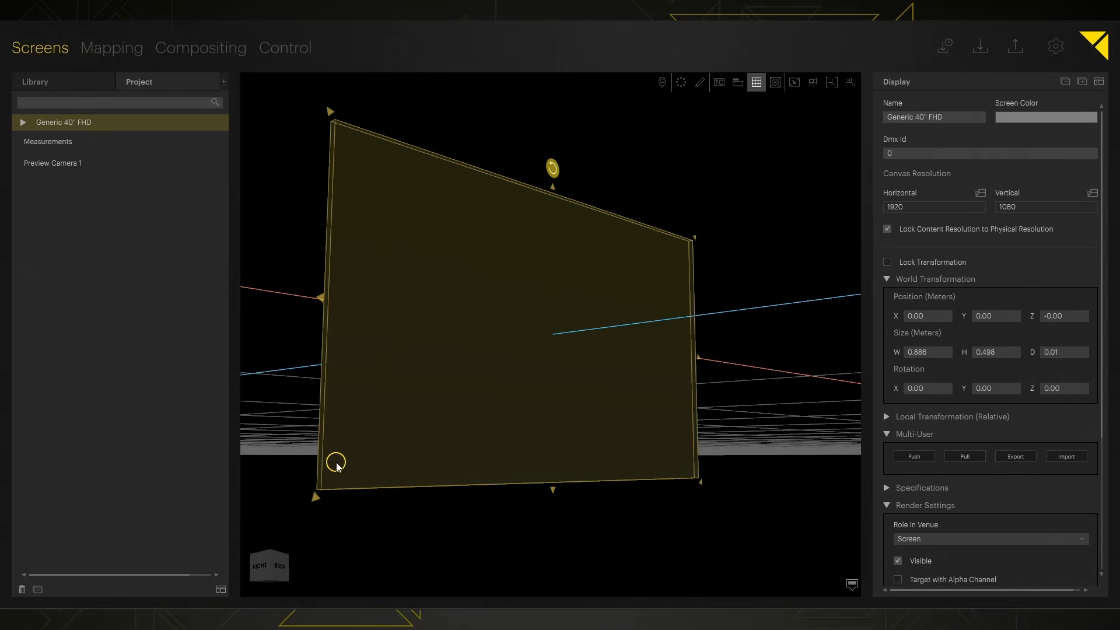
Zoom and orbit away from the display, and recover the view with Reset Camera and Show All Objects
{"action": "scroll", "coordinate": [547, 479], "scroll_direction": "down", "scroll_amount": 3}
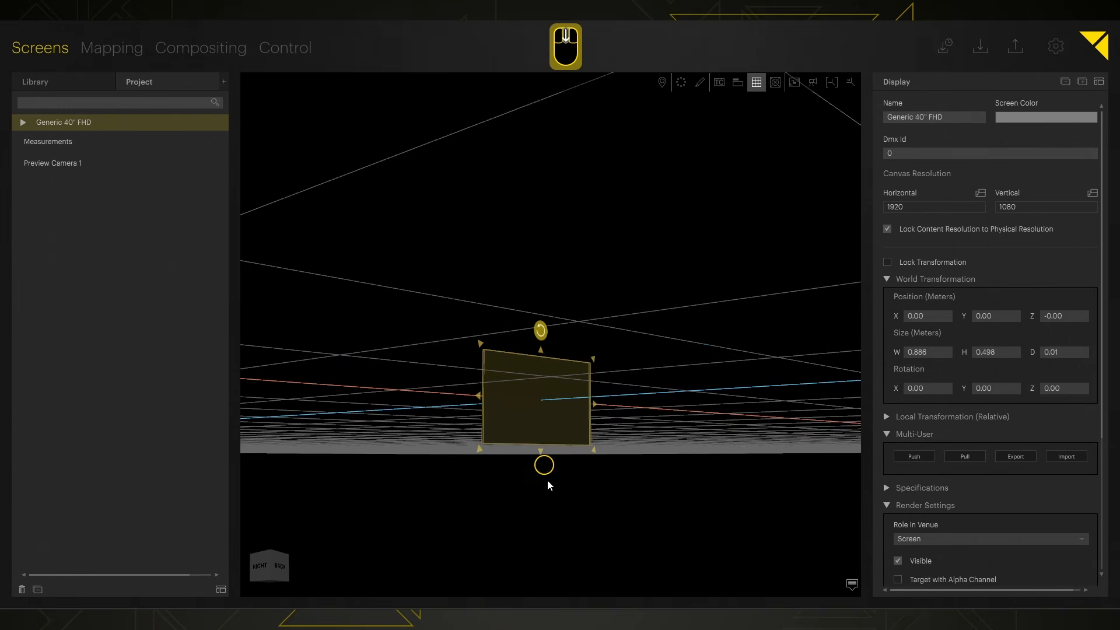
{"action": "scroll", "coordinate": [552, 495], "scroll_direction": "up", "scroll_amount": 3}
{"action": "scroll", "coordinate": [551, 511], "scroll_direction": "down", "scroll_amount": 2, "text": "alt"}
{"action": "left_click_drag", "start_coordinate": [551, 511], "coordinate": [632, 148], "text": "alt"}
{"action": "right_click_drag", "start_coordinate": [631, 148], "coordinate": [618, 368], "text": "alt"}
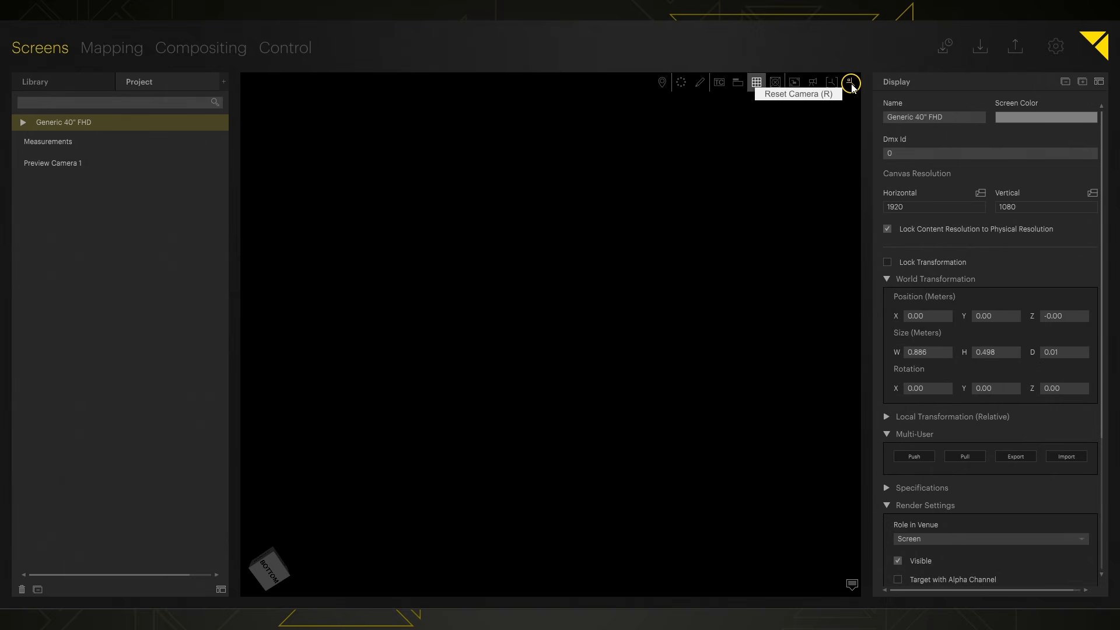
{"action": "key", "text": "r"}
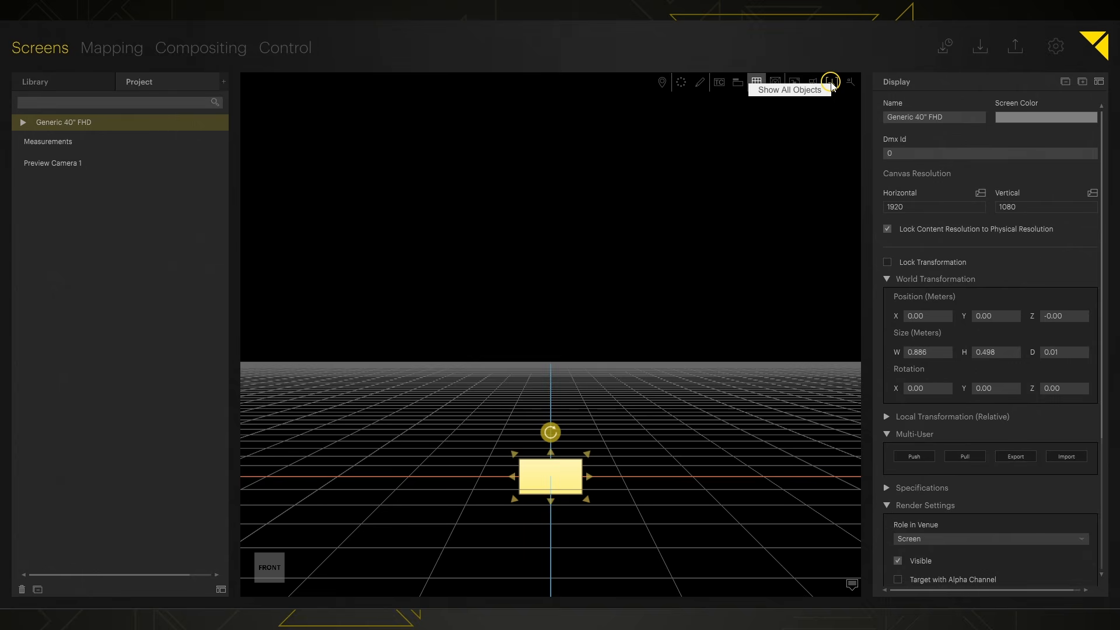
{"action": "left_click", "coordinate": [831, 82]}
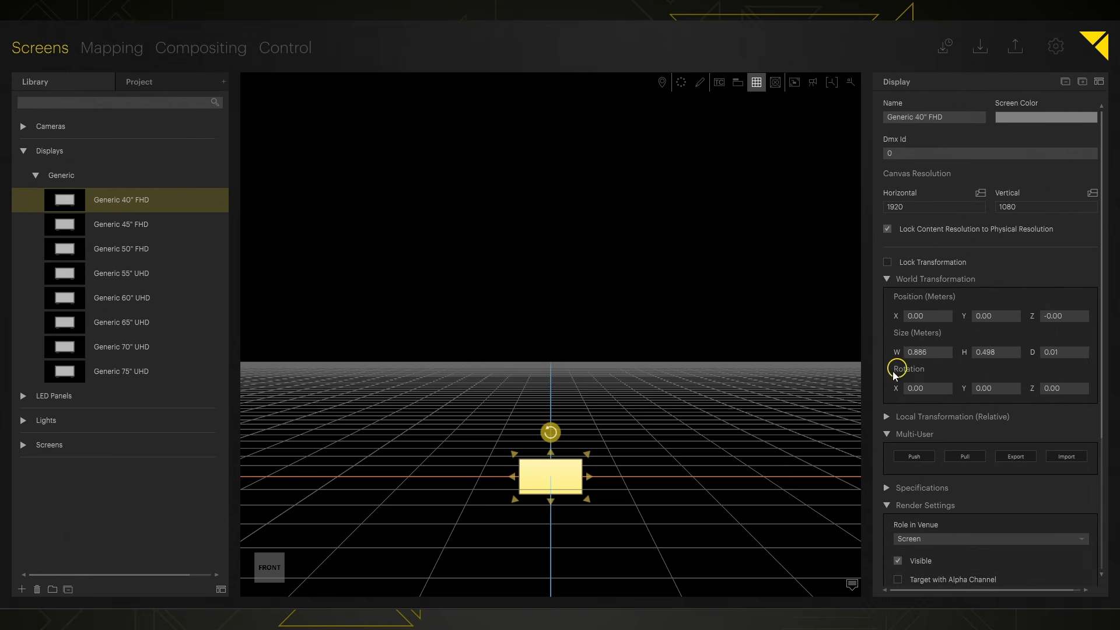
Double the display's width with the relative entry **2
{"action": "left_click", "coordinate": [926, 352]}
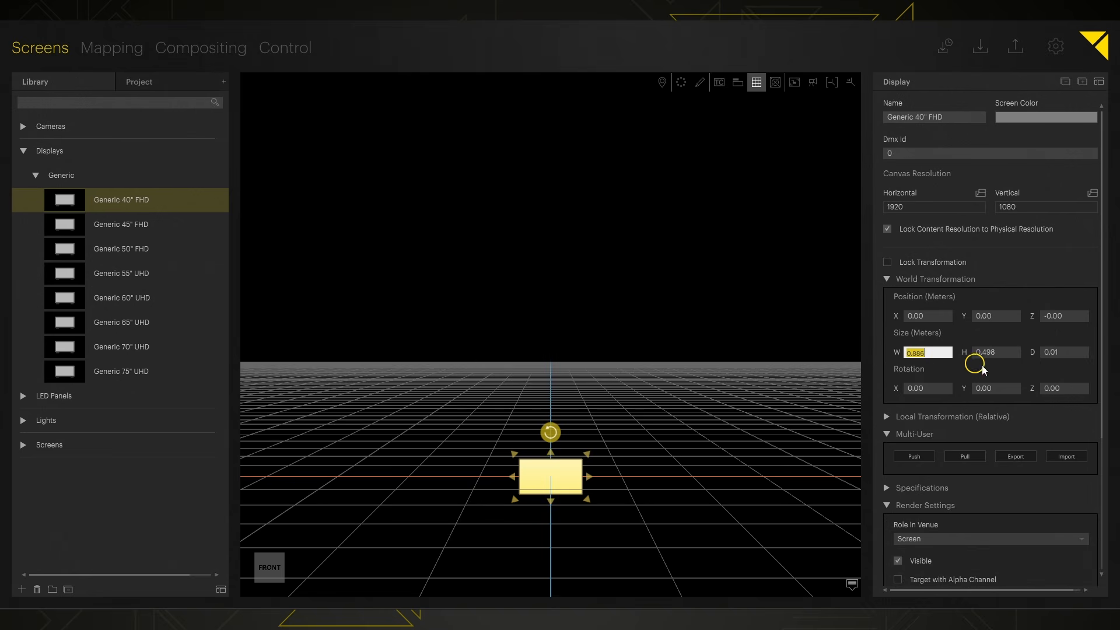
{"action": "type", "text": "*2"}
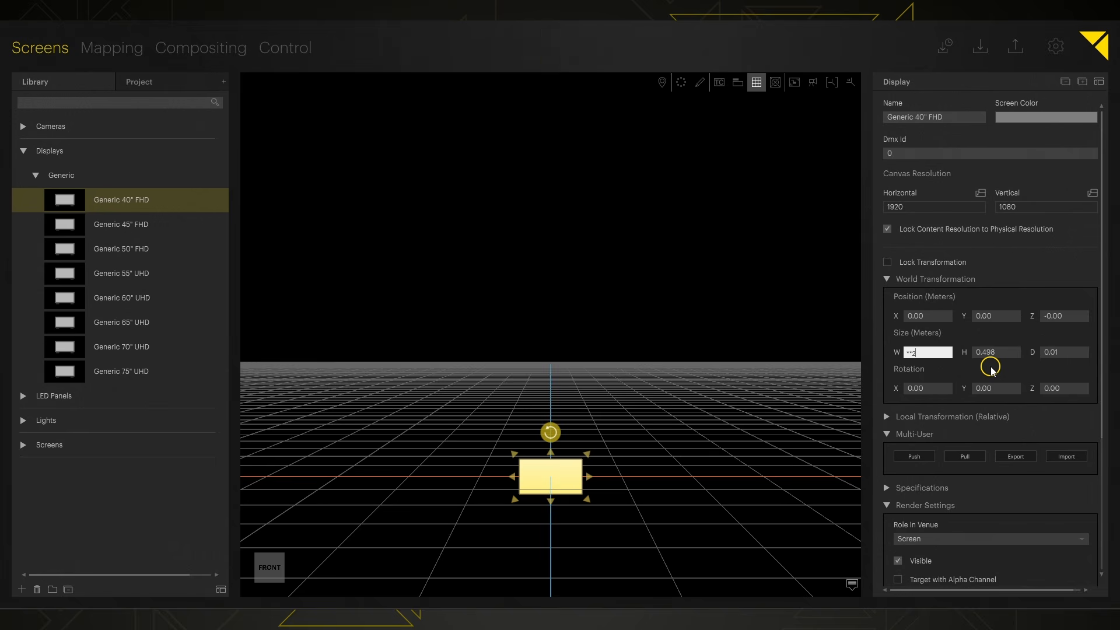
{"action": "key", "text": "Return"}
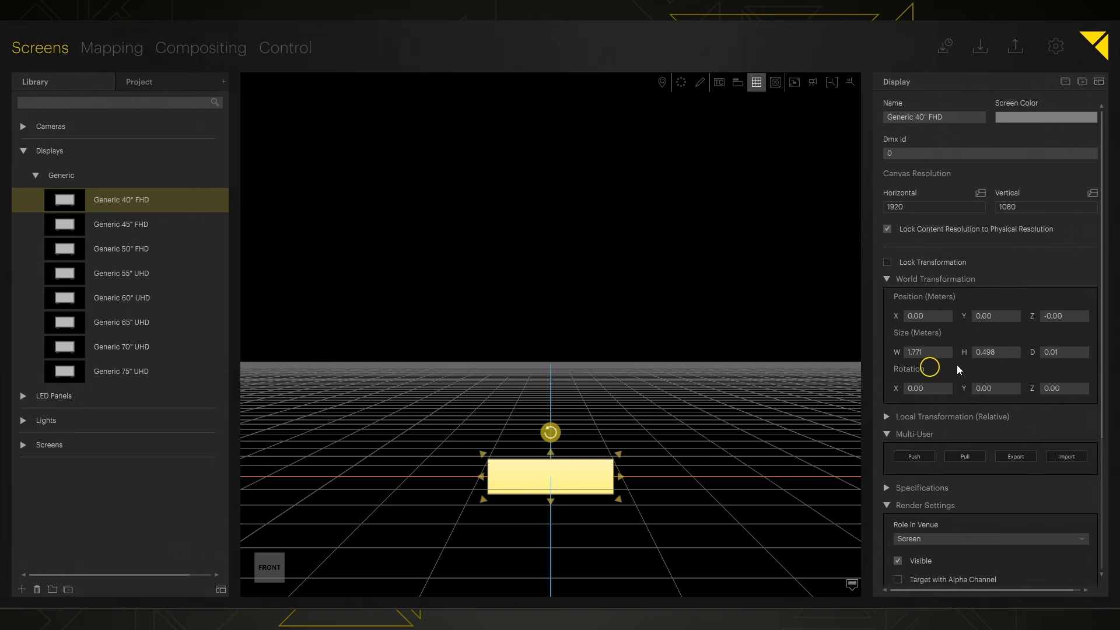
Double the display's height with the relative entry *2
{"action": "left_click", "coordinate": [992, 352]}
{"action": "type", "text": "*2"}
{"action": "key", "text": "Return"}
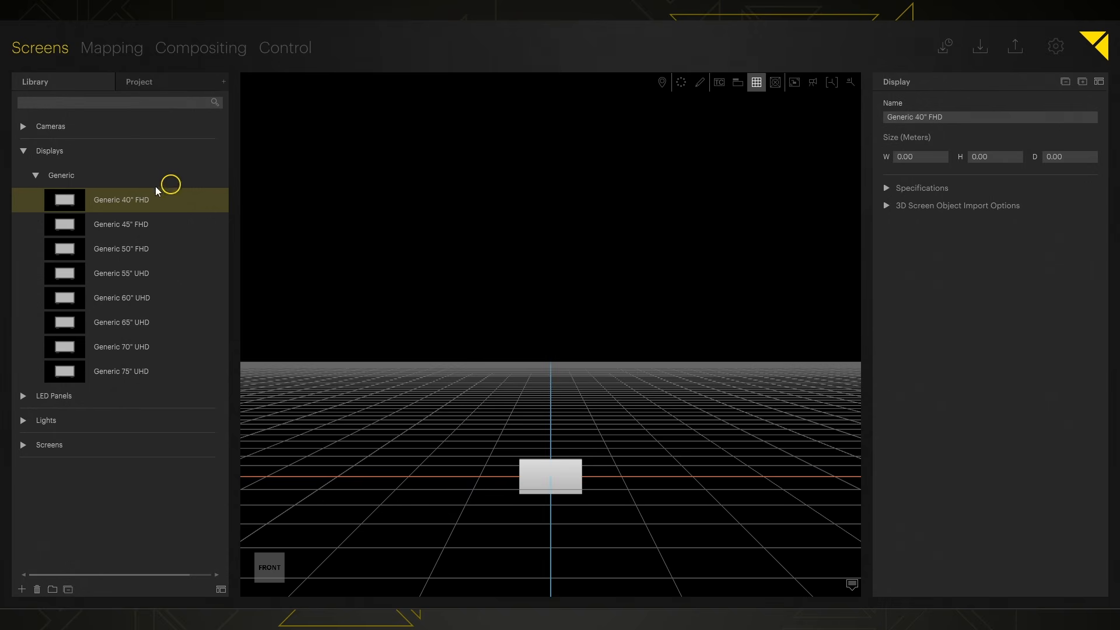
Add a second Generic 40" FHD display above the first and move it around, aligned with the first at about Y 3.58 m
{"action": "left_click_drag", "start_coordinate": [90, 201], "coordinate": [547, 306]}
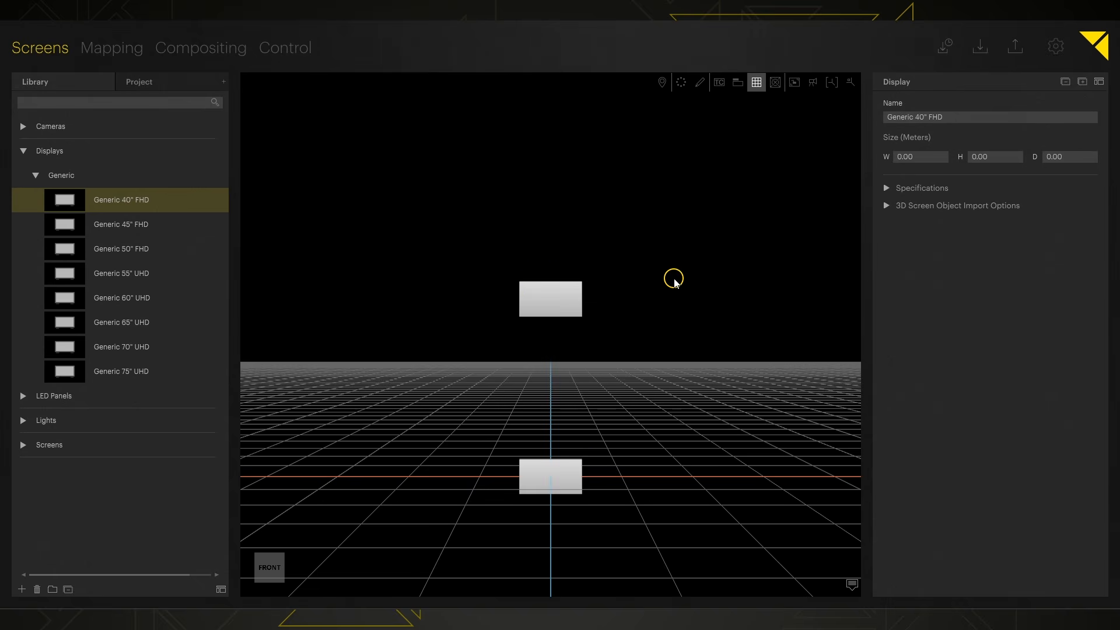
{"action": "left_click_drag", "start_coordinate": [549, 299], "coordinate": [578, 236]}
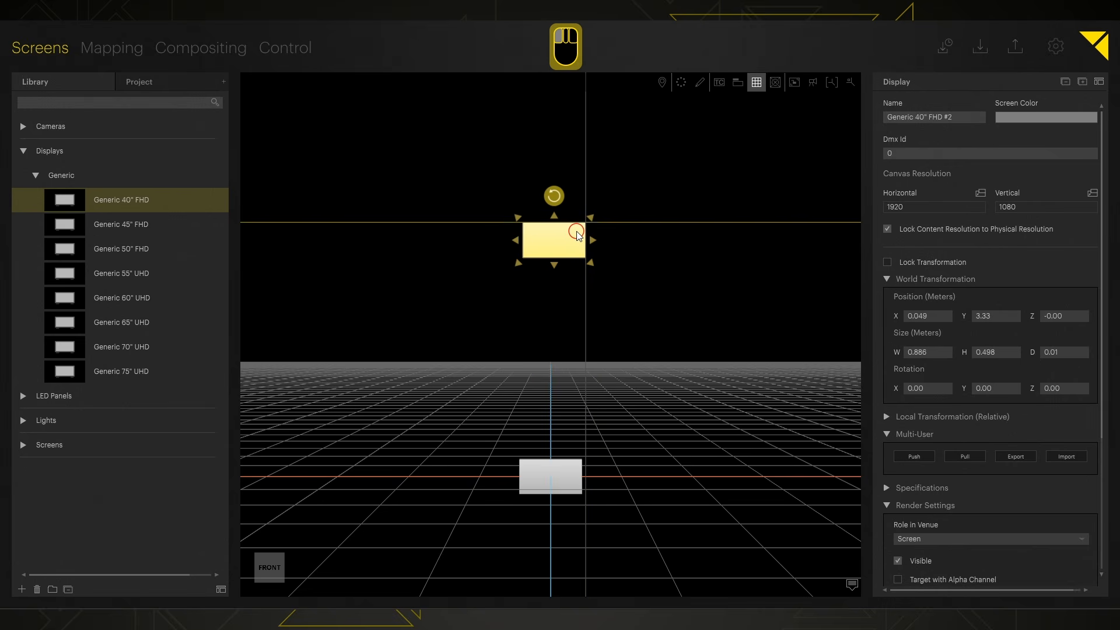
{"action": "left_click_drag", "start_coordinate": [578, 236], "coordinate": [587, 293]}
{"action": "left_click", "coordinate": [658, 273]}
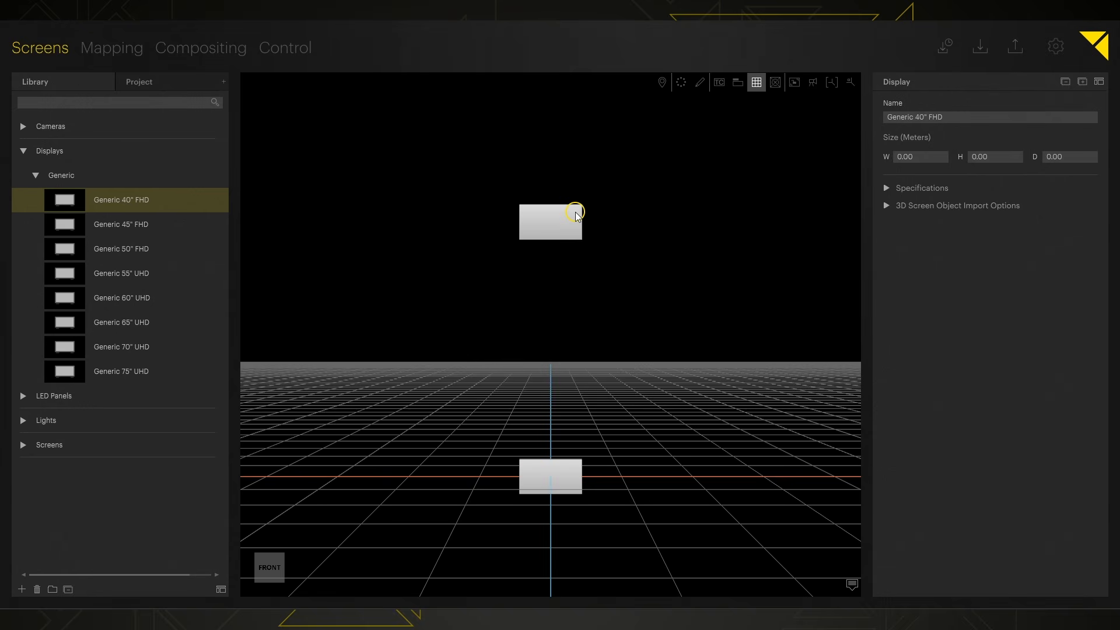
Move the second display down and snap it flush against the first display's left edge at X -0.886, Y 0
{"action": "left_click_drag", "start_coordinate": [576, 216], "coordinate": [520, 506]}
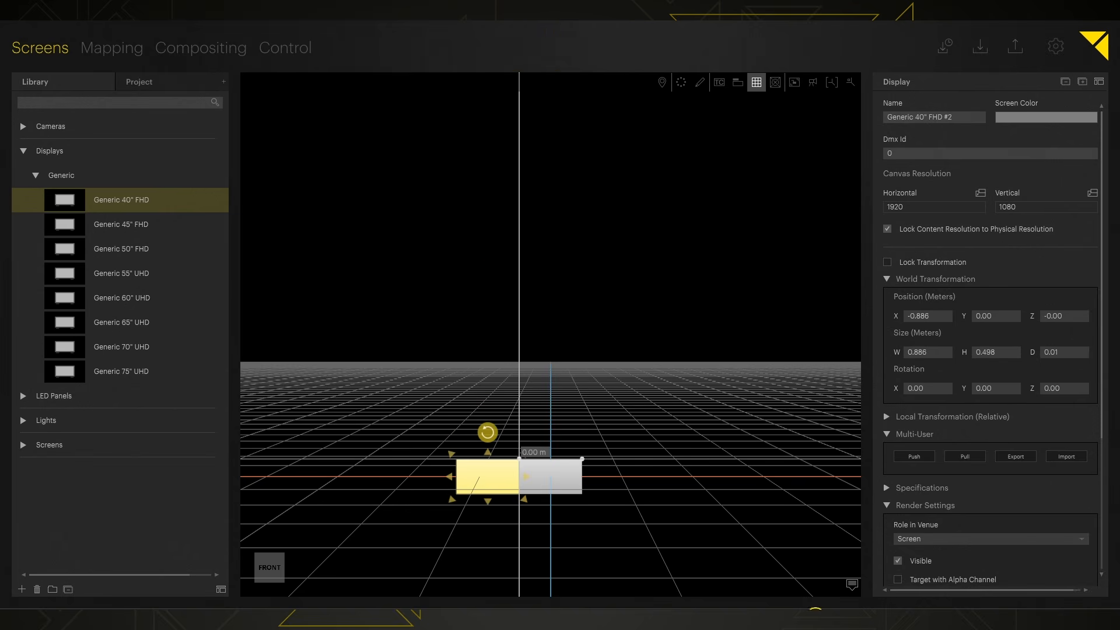
{"action": "left_click", "coordinate": [705, 537]}
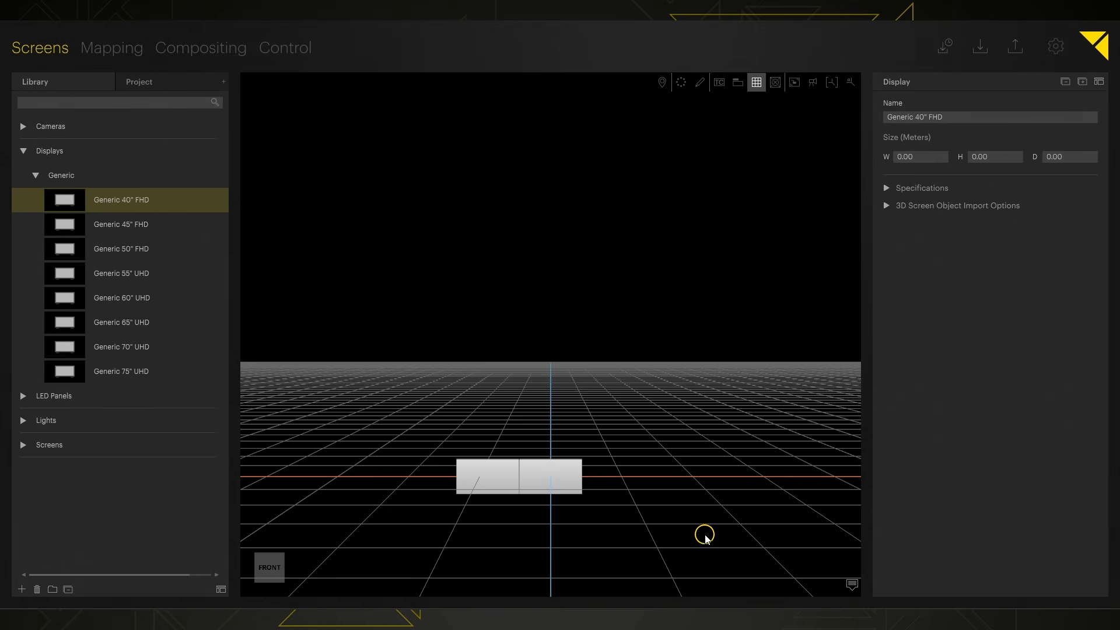
{"action": "left_click", "coordinate": [492, 468]}
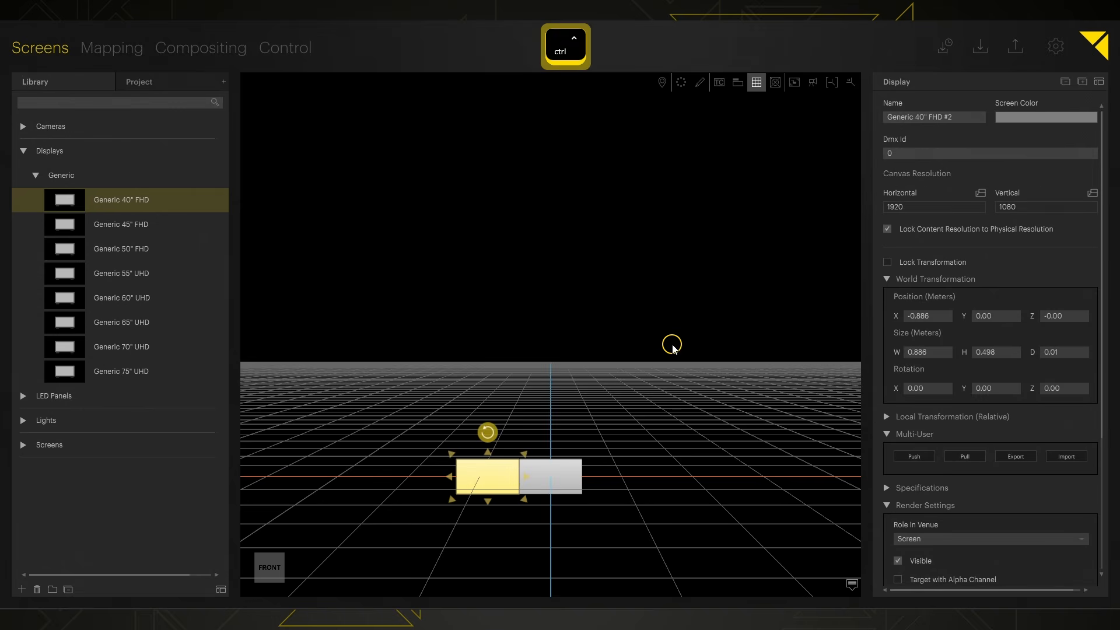
Undo the second display's snapped move, redo it, and undo it again
{"action": "key", "text": "ctrl+z"}
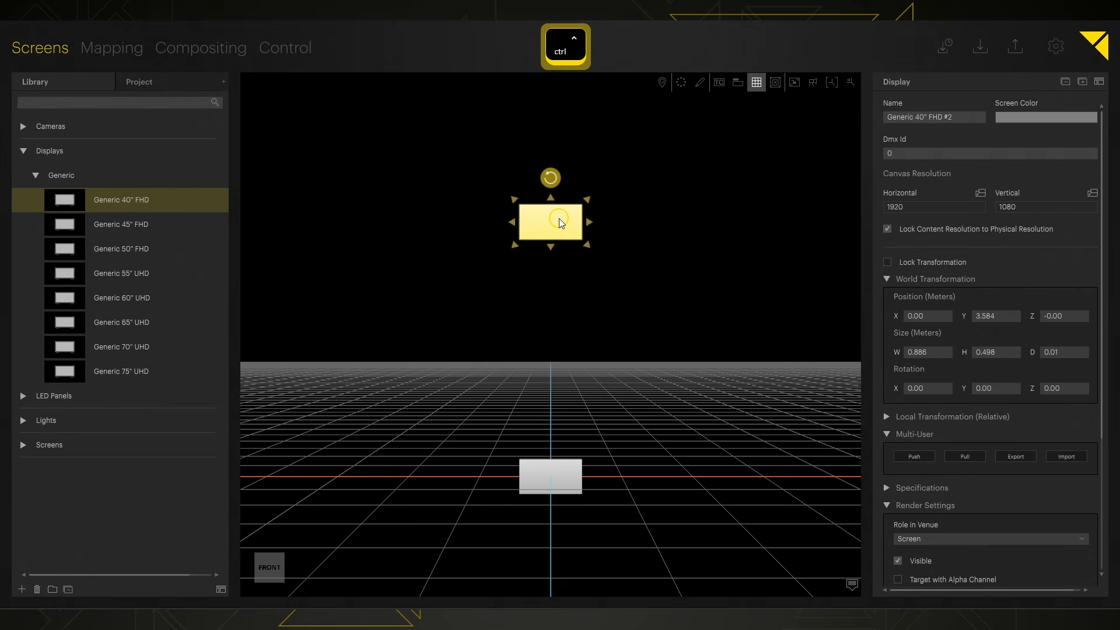
{"action": "key", "text": "ctrl+shift+z"}
{"action": "key", "text": "ctrl+shift+z"}
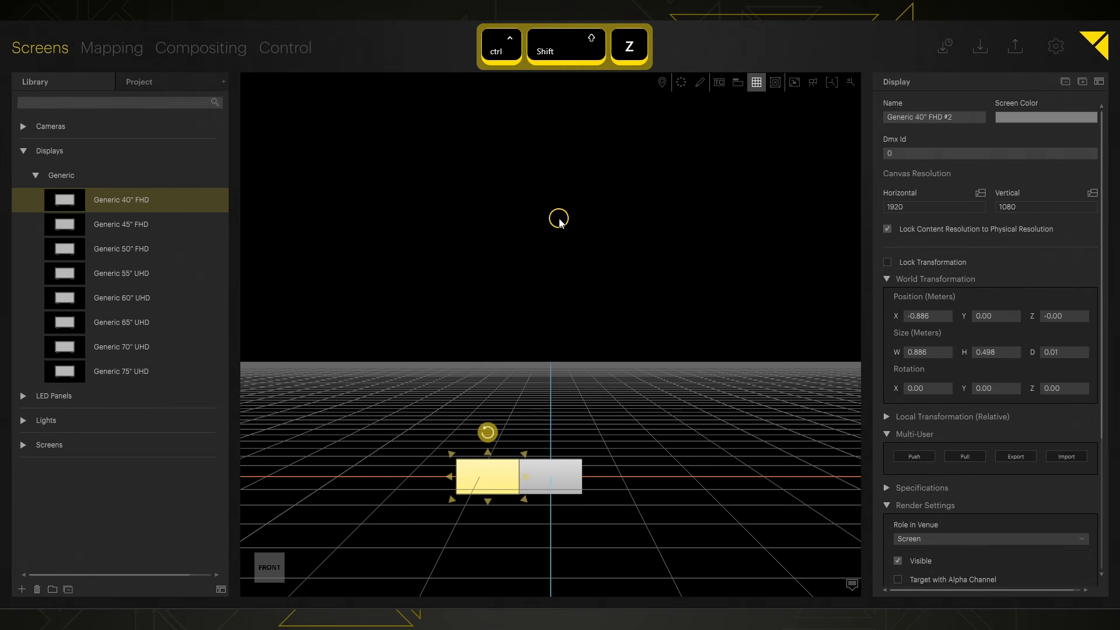
{"action": "key", "text": "ctrl+z"}
{"action": "key", "text": "ctrl+z"}
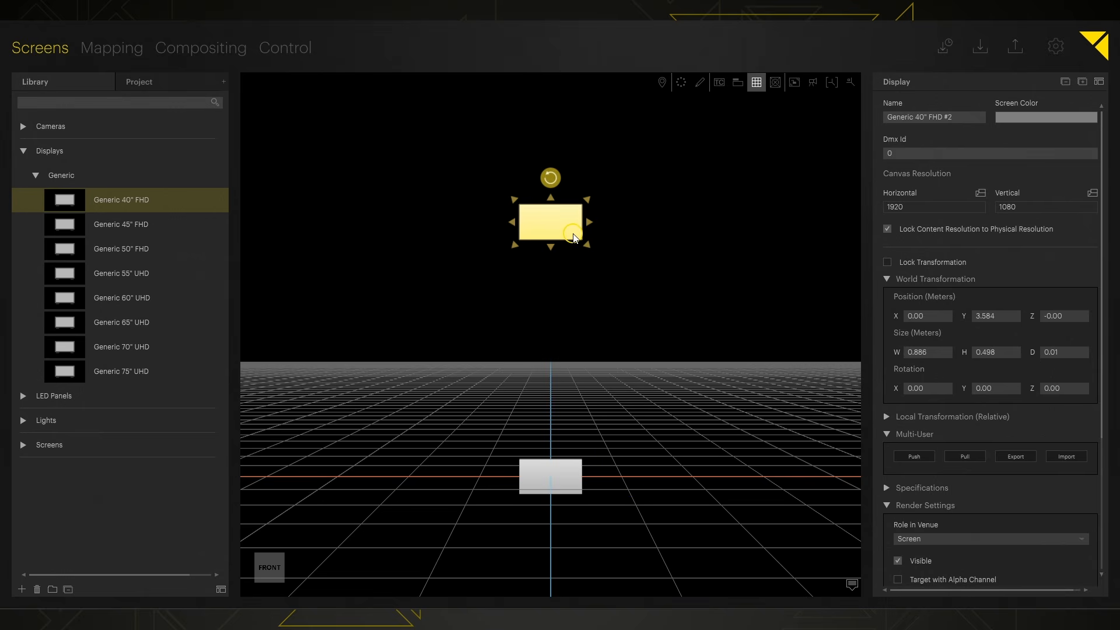
Snap the second display in line above the first and set the distance between them to 2 m
{"action": "mouse_move", "coordinate": [574, 237]}
{"action": "left_mouse_down"}
{"action": "mouse_move", "coordinate": [578, 273]}
{"action": "mouse_move", "coordinate": [576, 241]}
{"action": "left_mouse_up"}
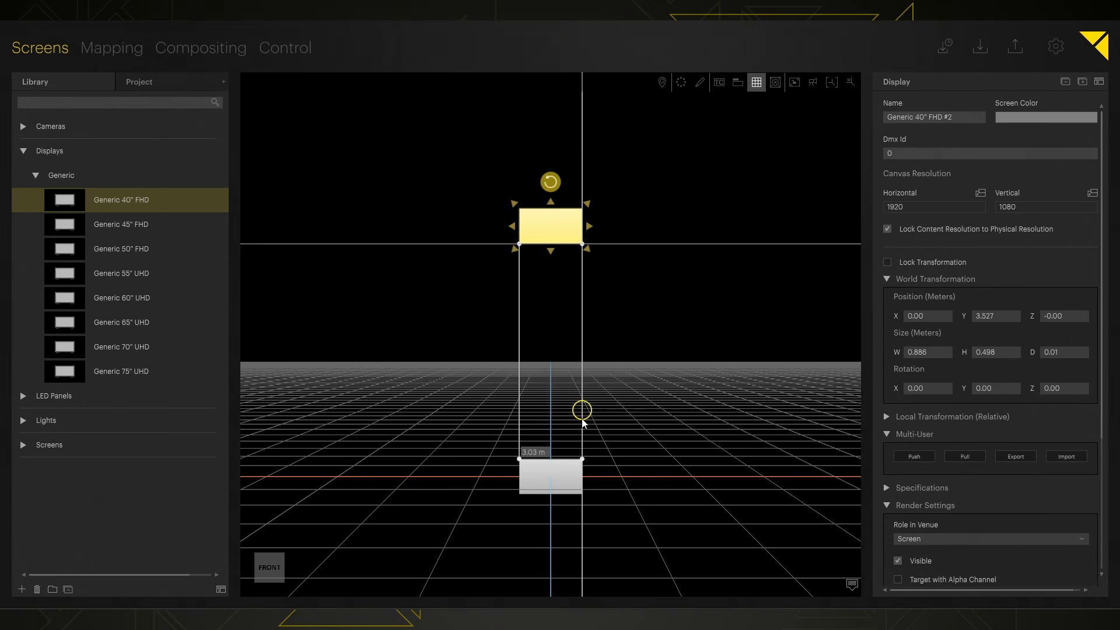
{"action": "double_click", "coordinate": [532, 452]}
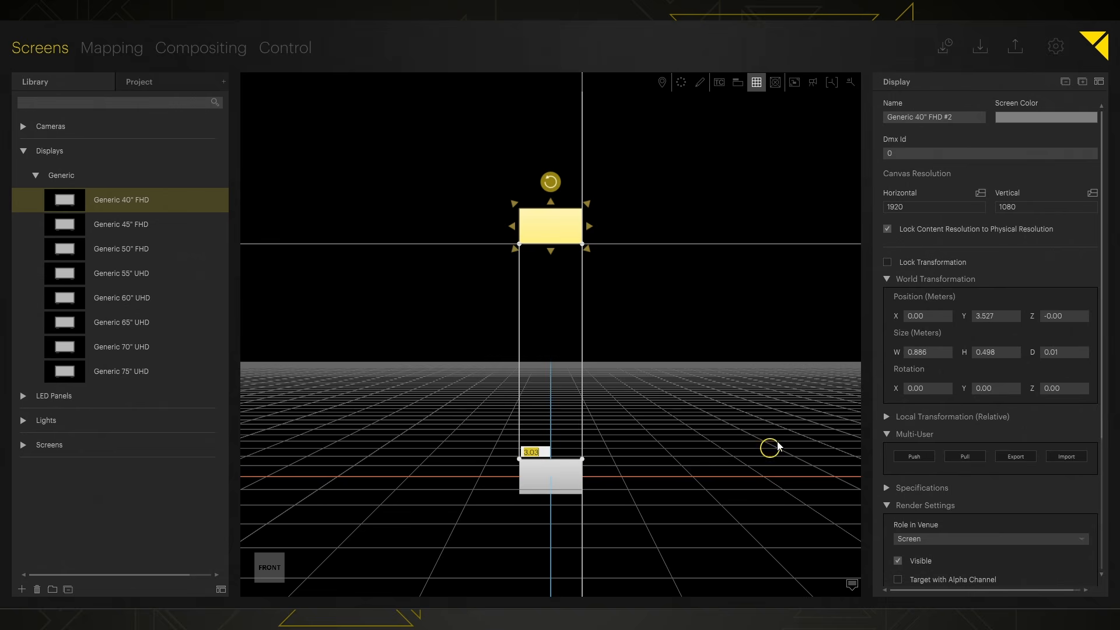
{"action": "type", "text": "2"}
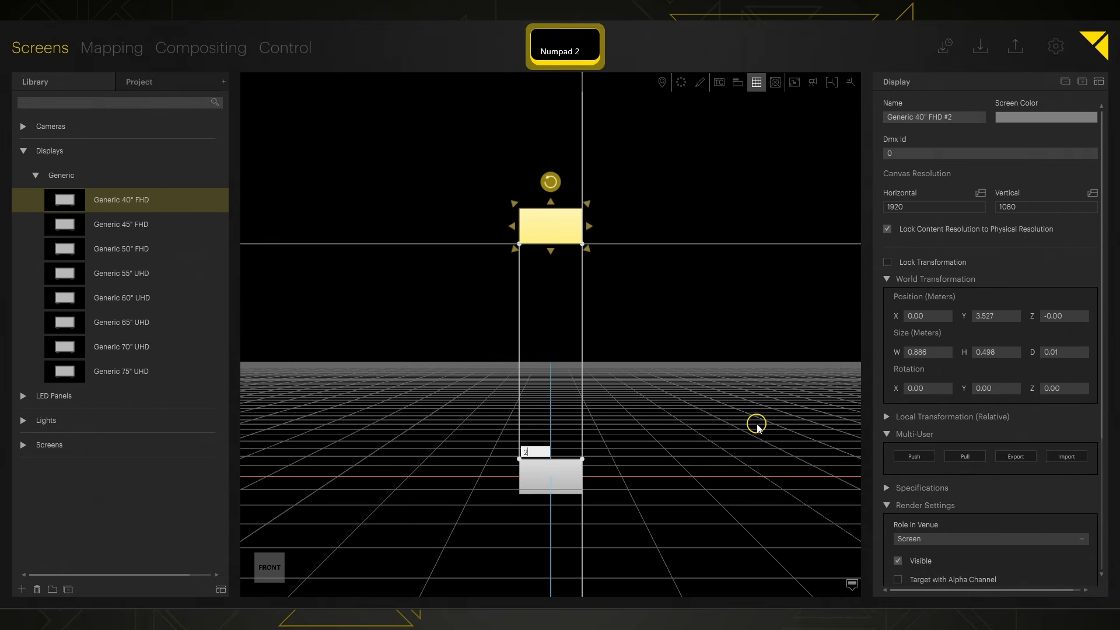
{"action": "key", "text": "Return"}
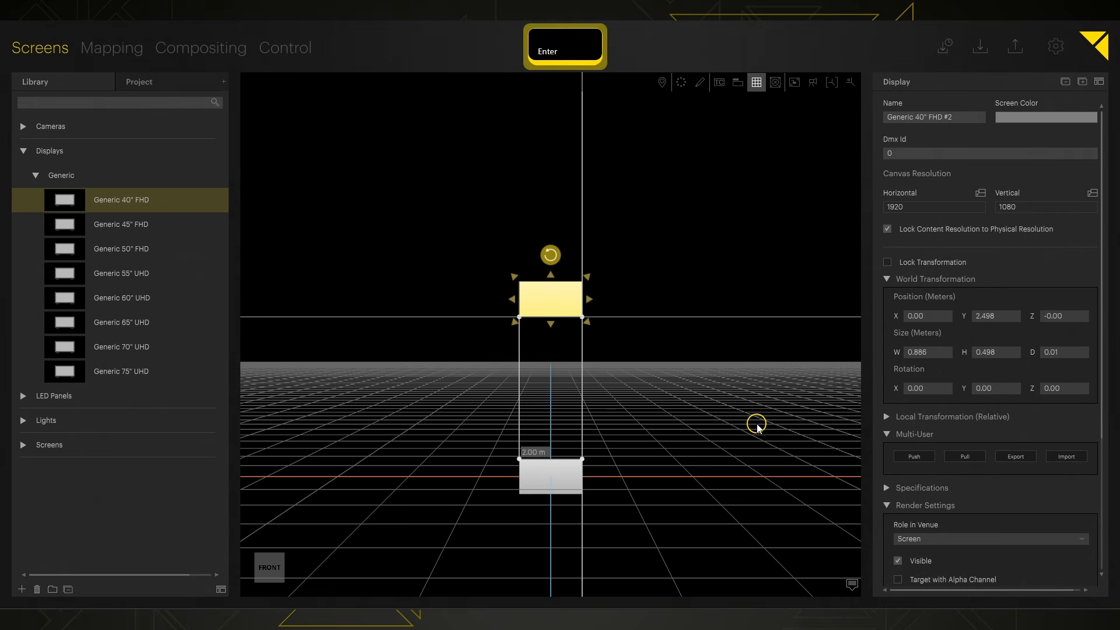